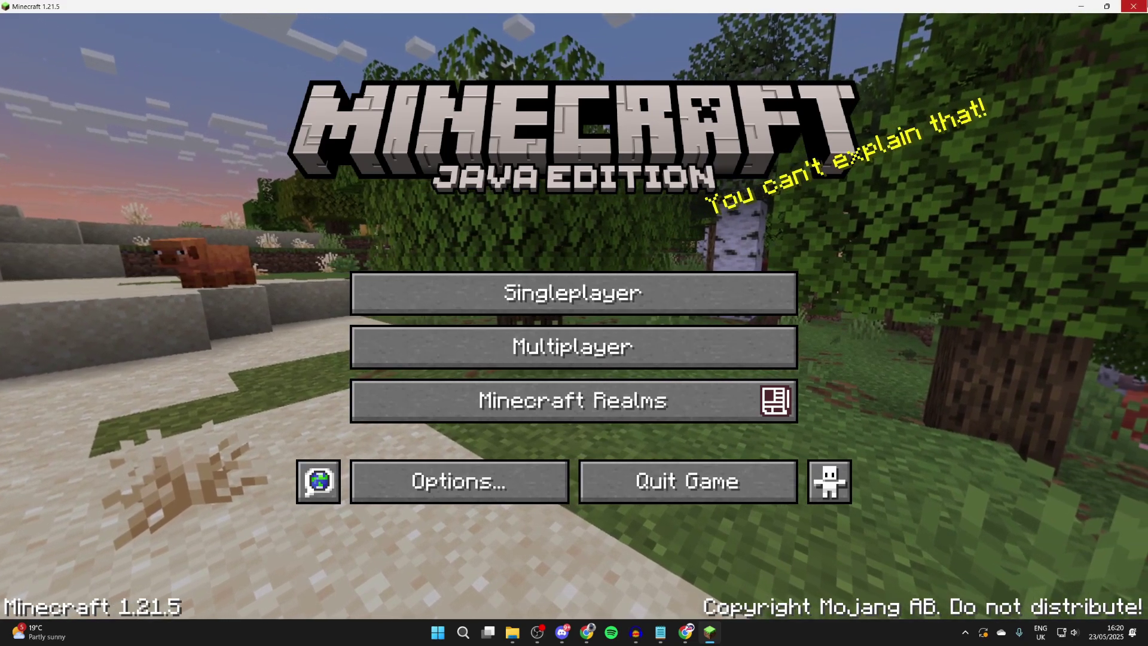
Close Minecraft, switch to Chrome and search Google for "axiom minecraft"
left_click(1134, 6)
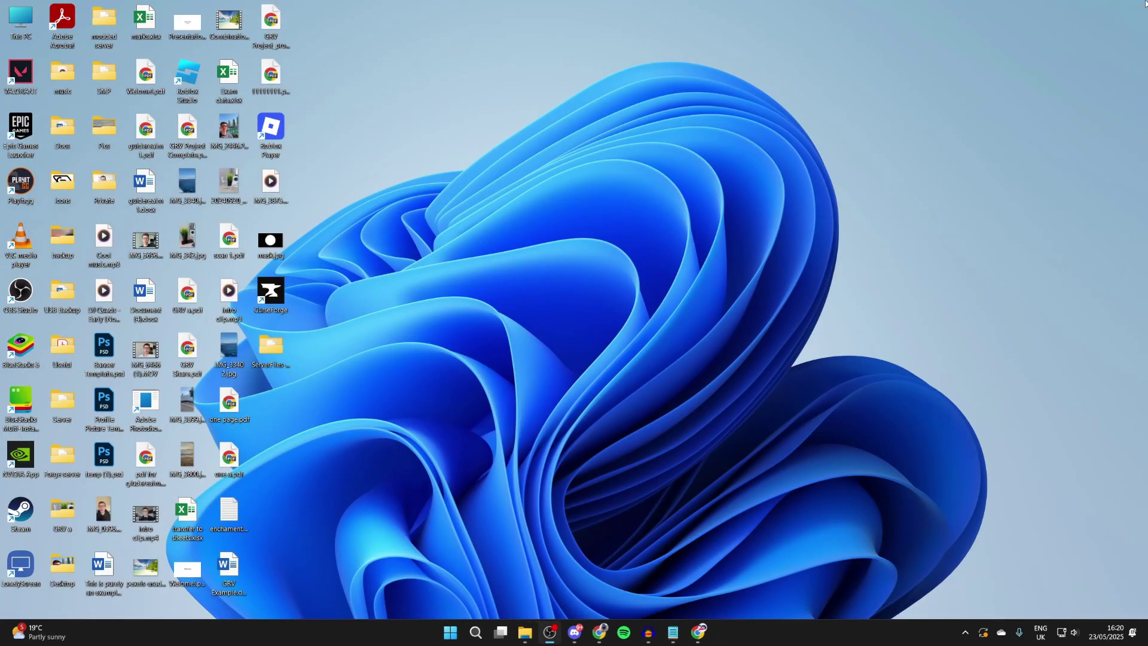
left_click(700, 633)
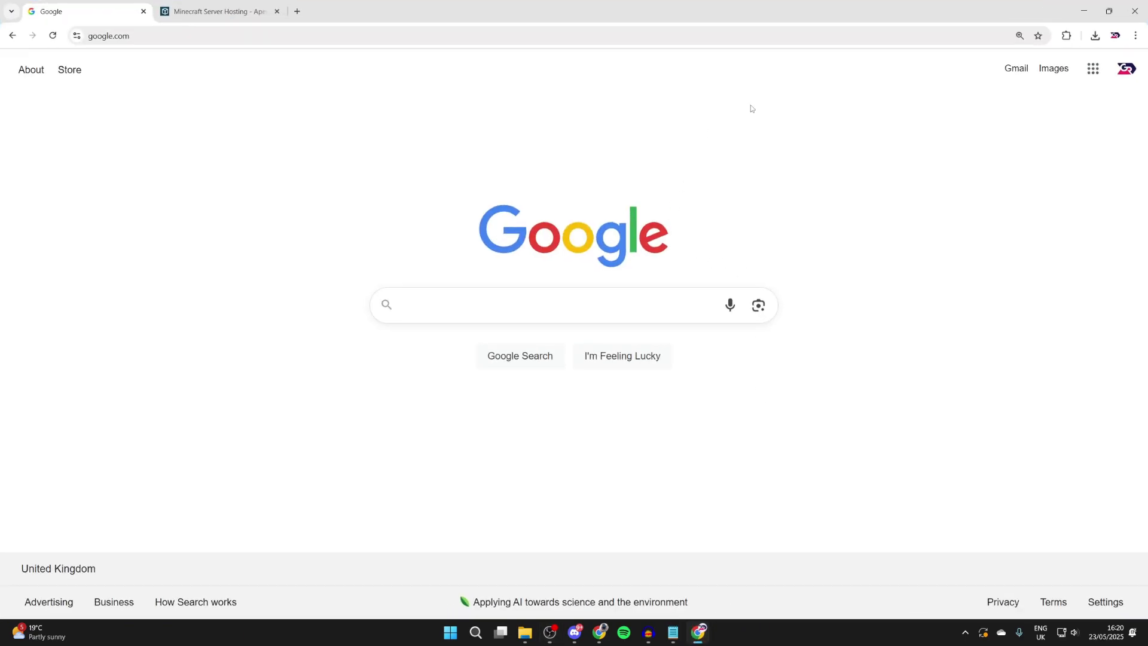
type("a")
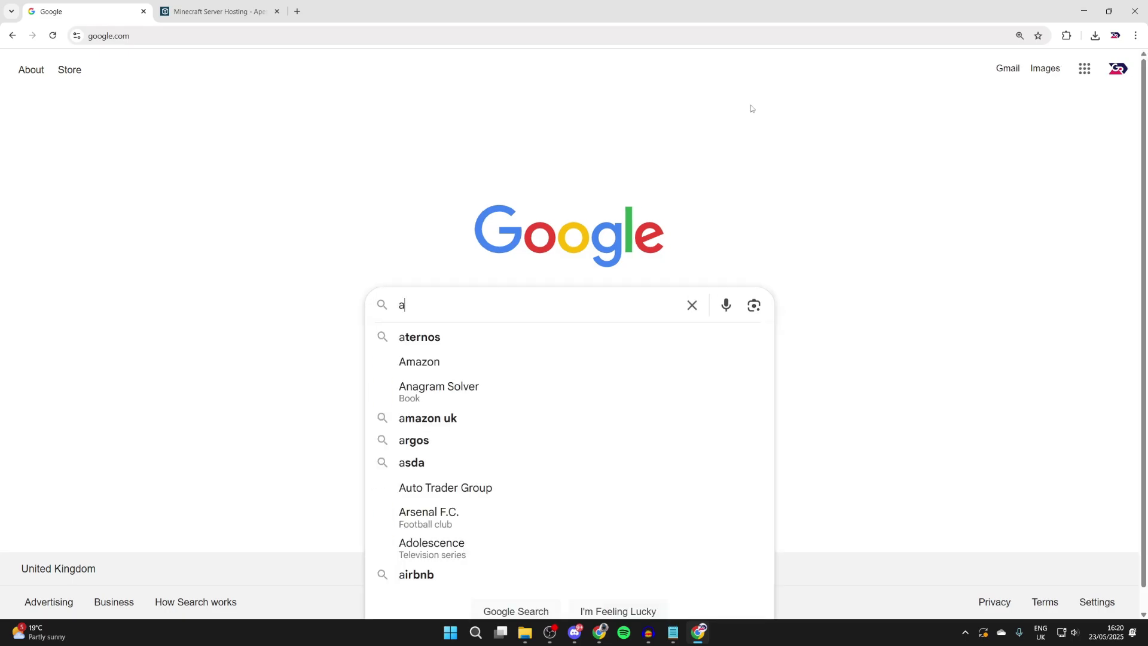
type("xiom")
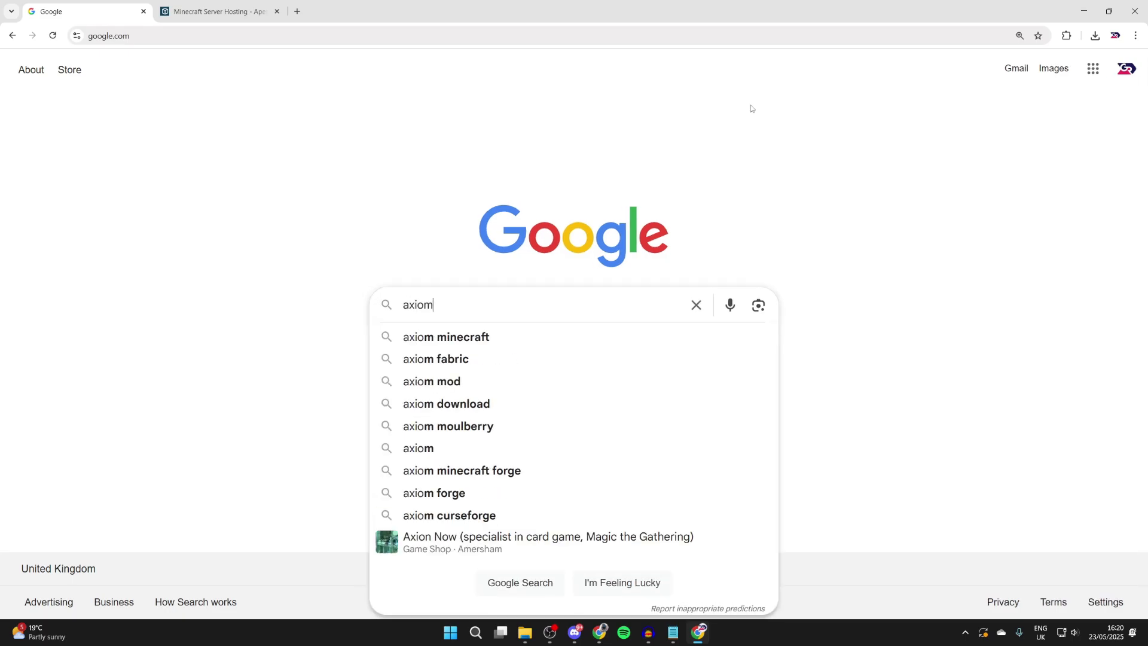
key("Down")
key("Return")
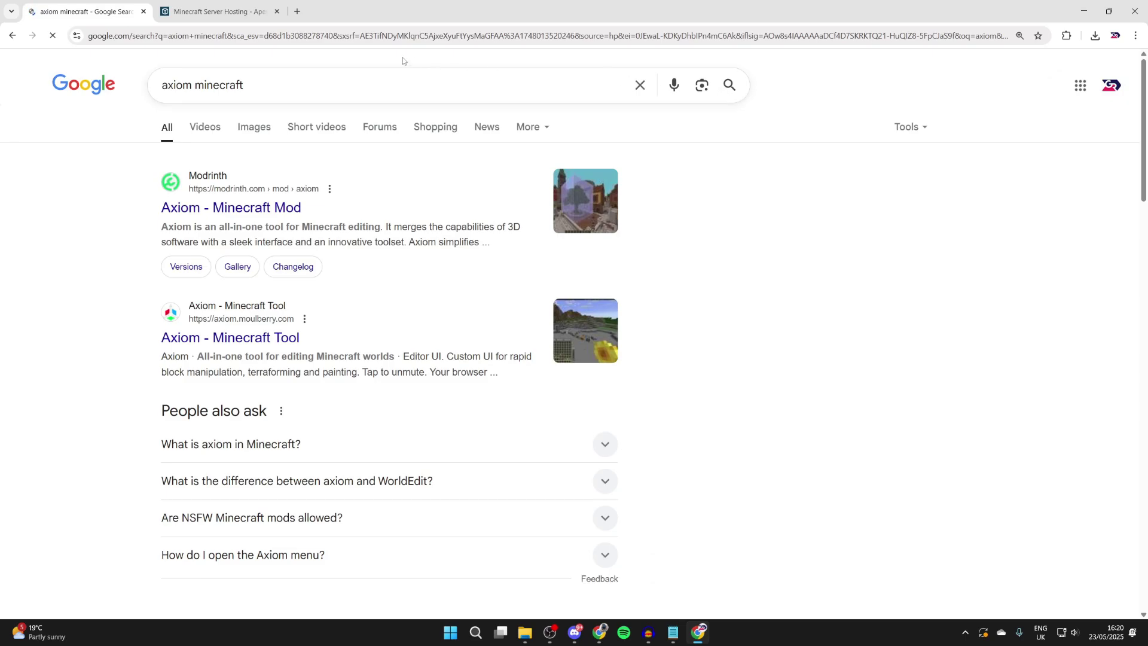
Open the Axiom mod page on Modrinth and download version 4.8.0 for Minecraft 1.21.5
left_click(228, 207)
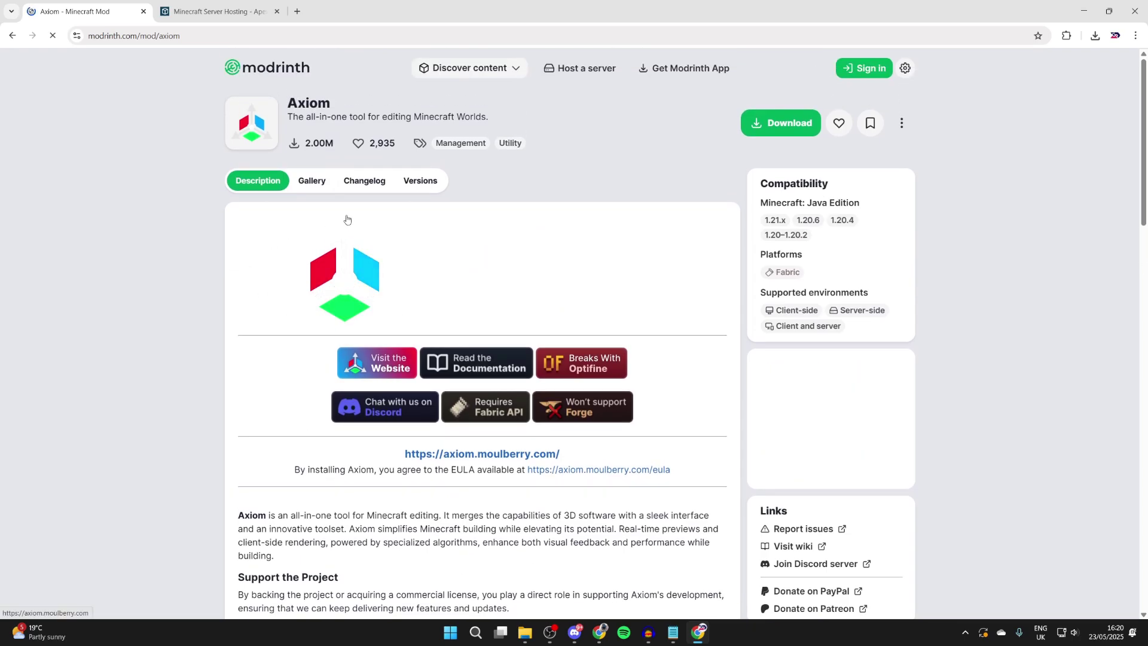
left_click(417, 181)
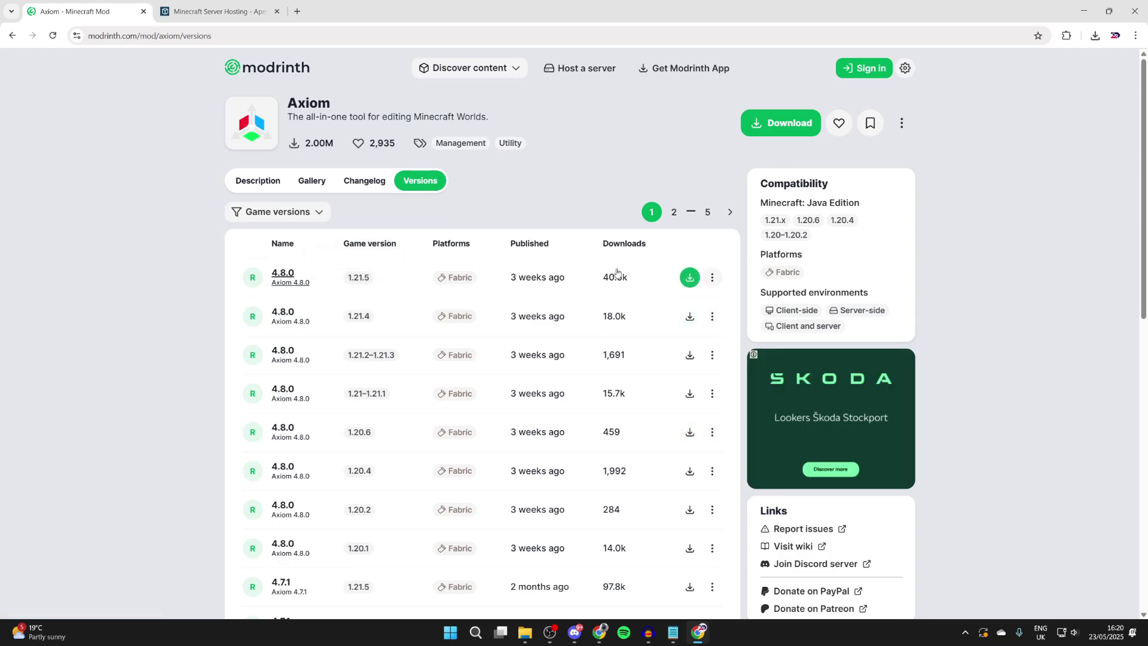
left_click(689, 278)
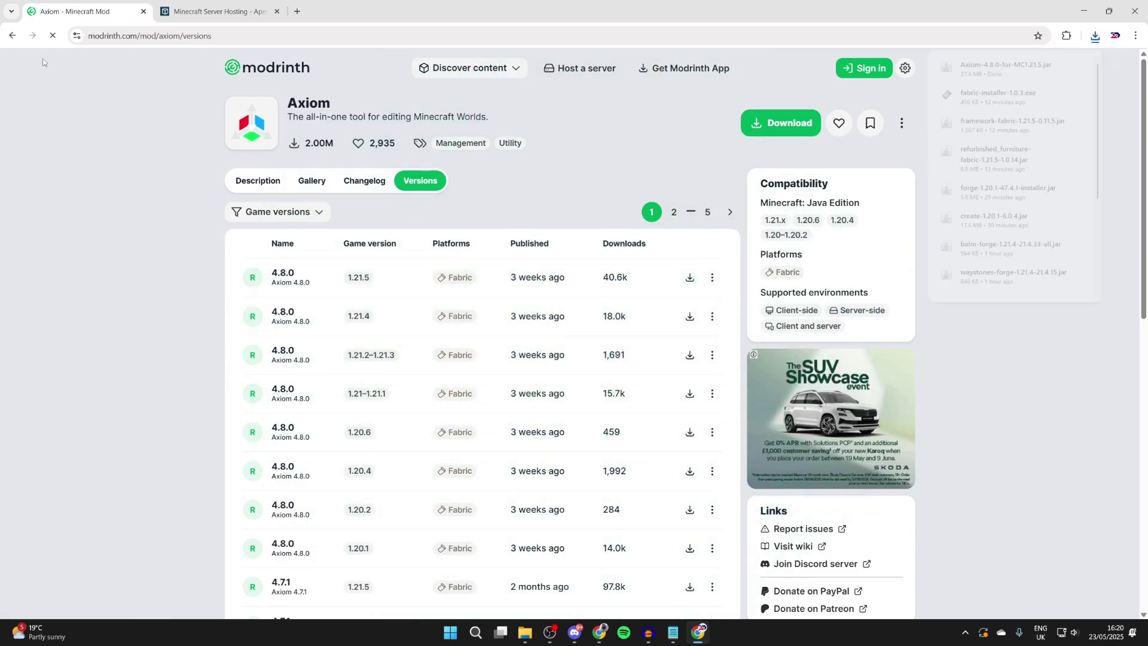
Return to the Google home page and search for "fabric minecraft"
left_click(13, 35)
left_click(13, 36)
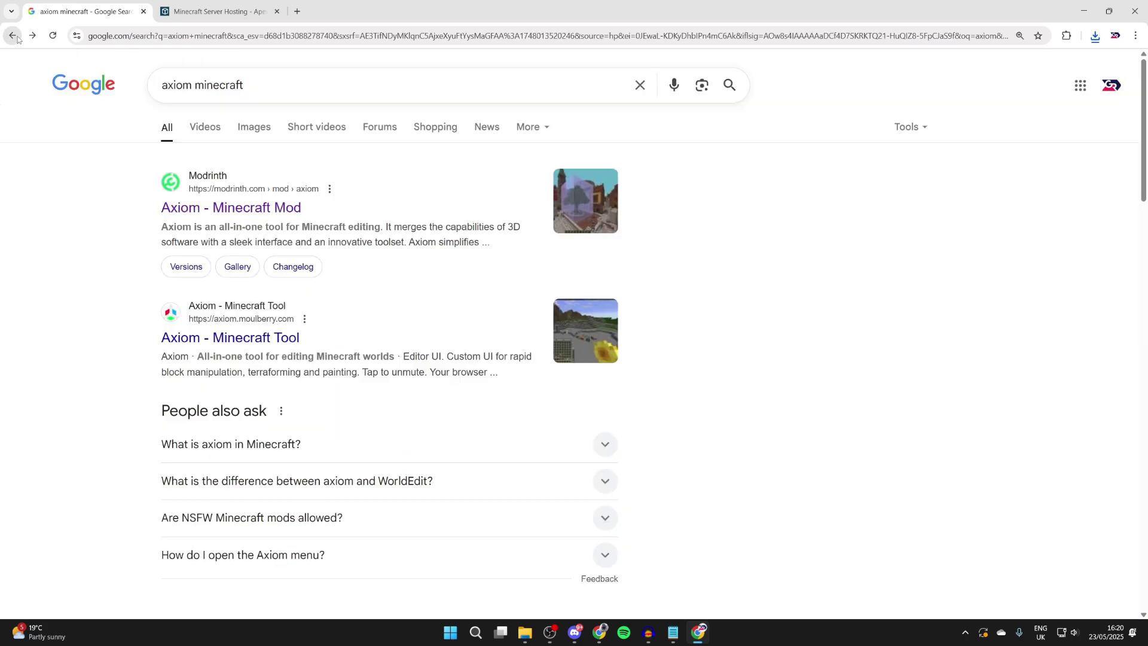
triple_click(264, 80)
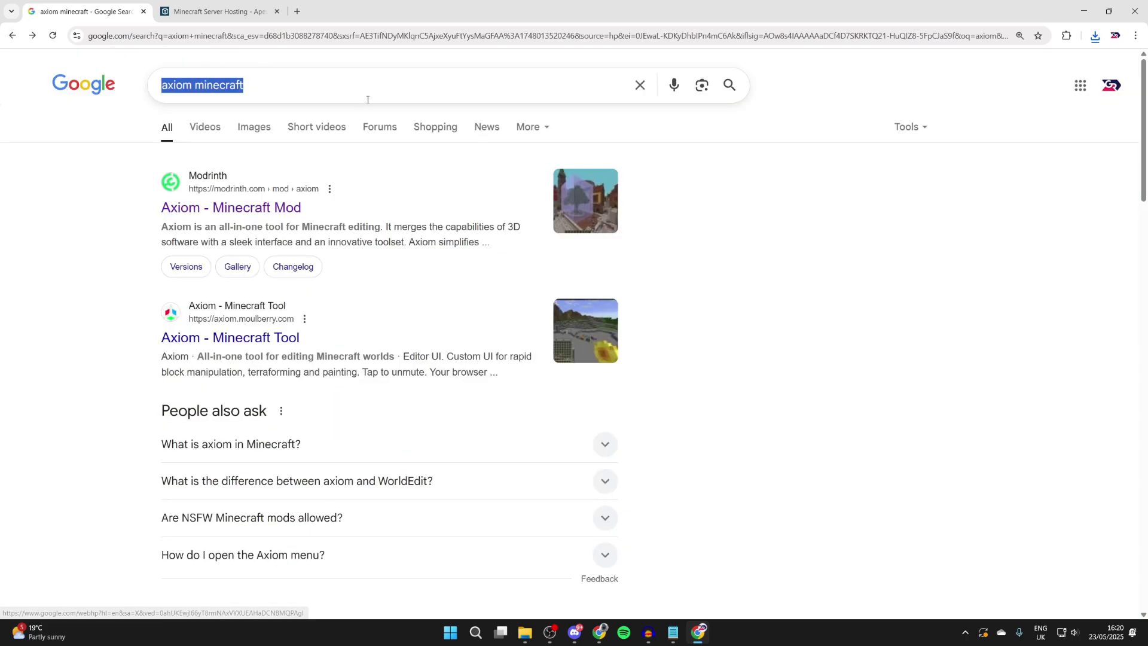
left_click(8, 36)
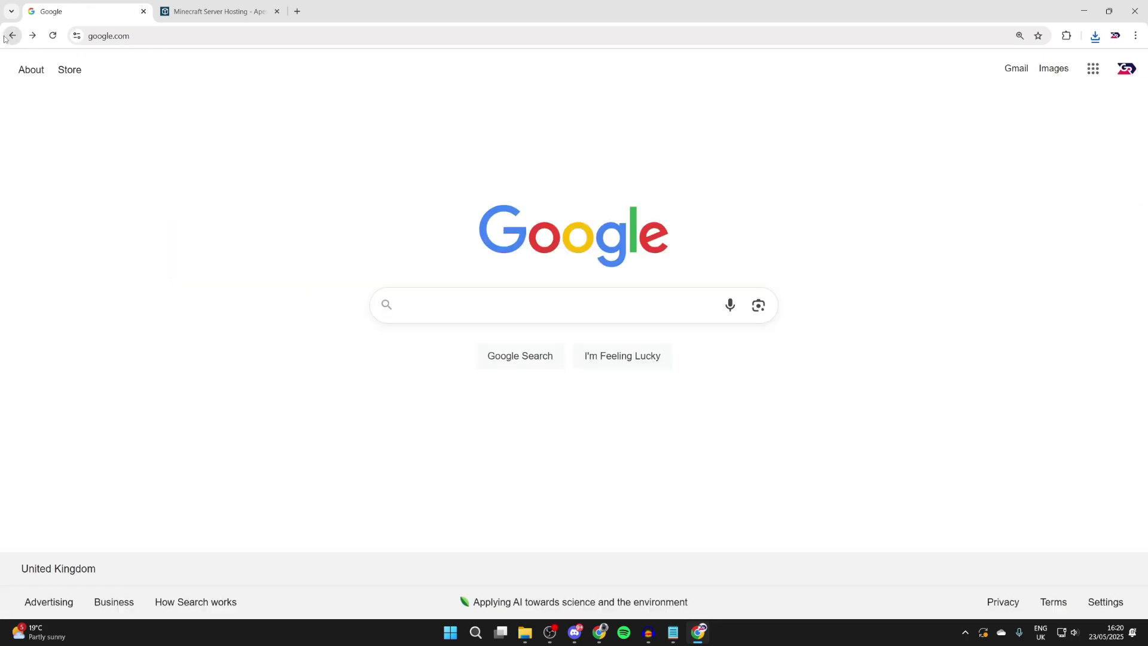
left_click(468, 308)
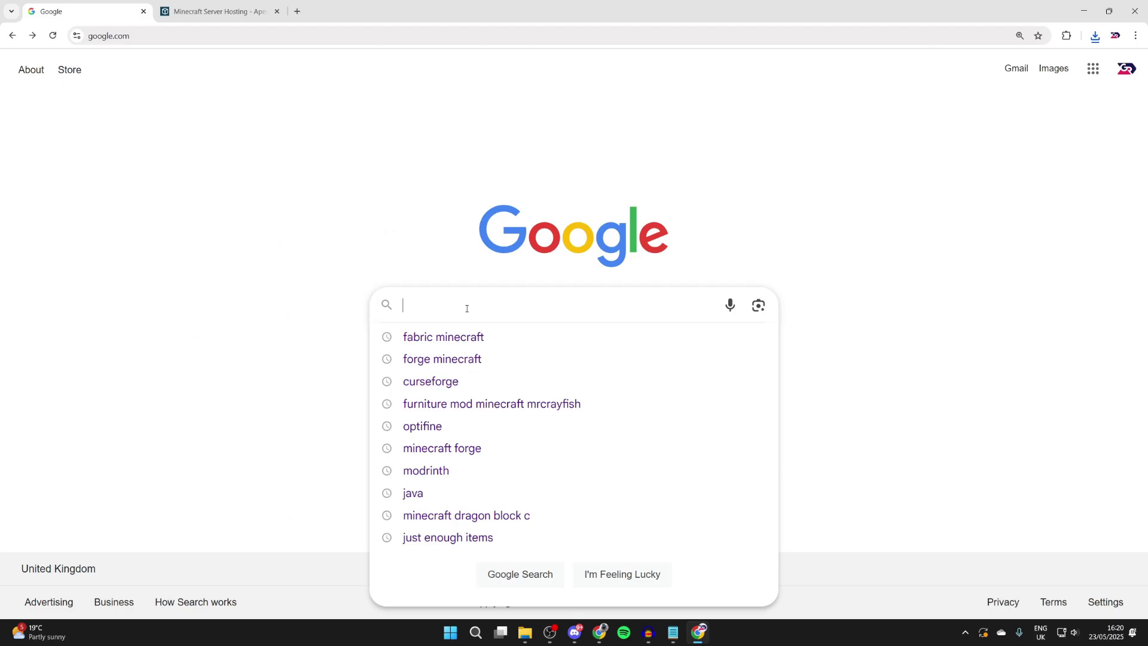
left_click(484, 338)
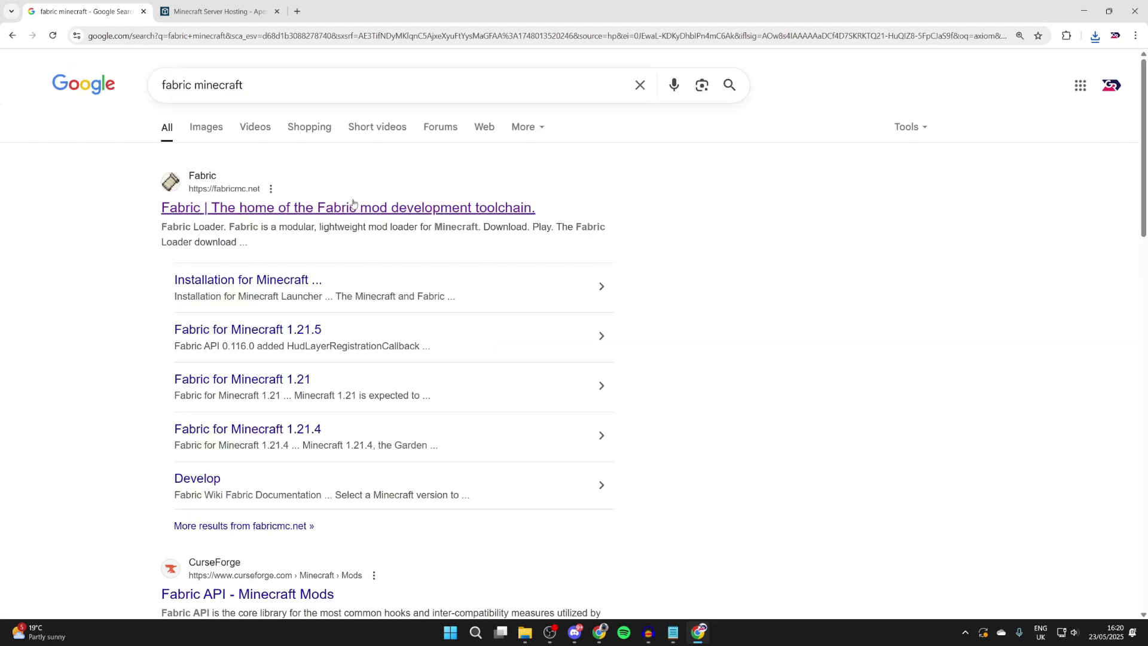
Open the official Fabric website and download the Fabric Loader installer for Windows
left_click(354, 206)
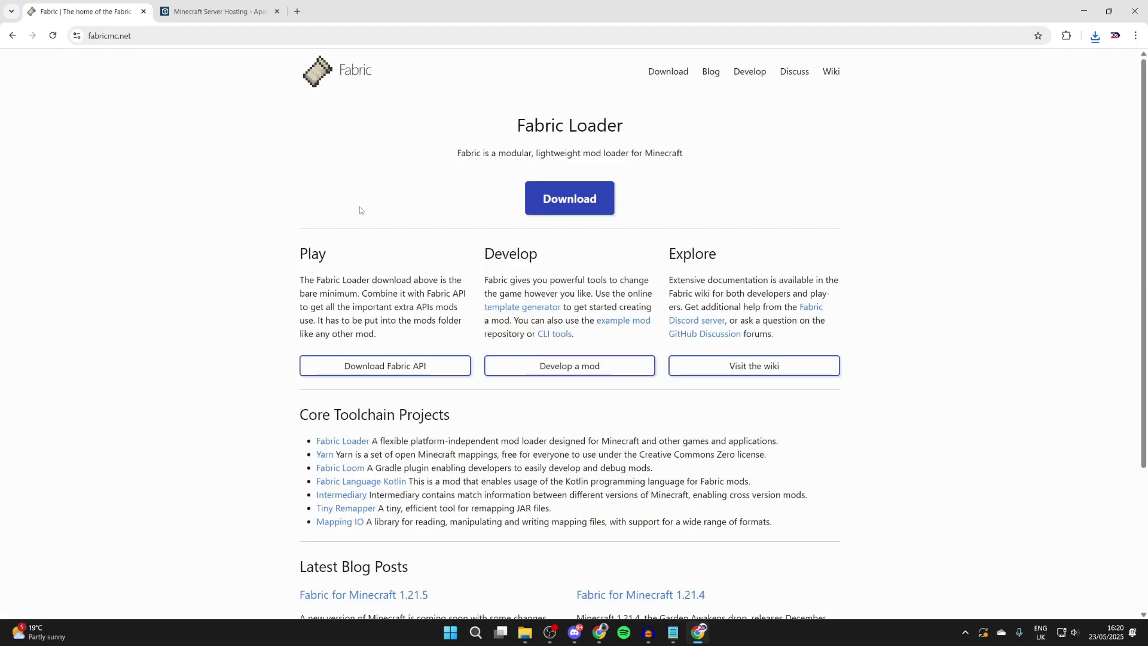
left_click(550, 199)
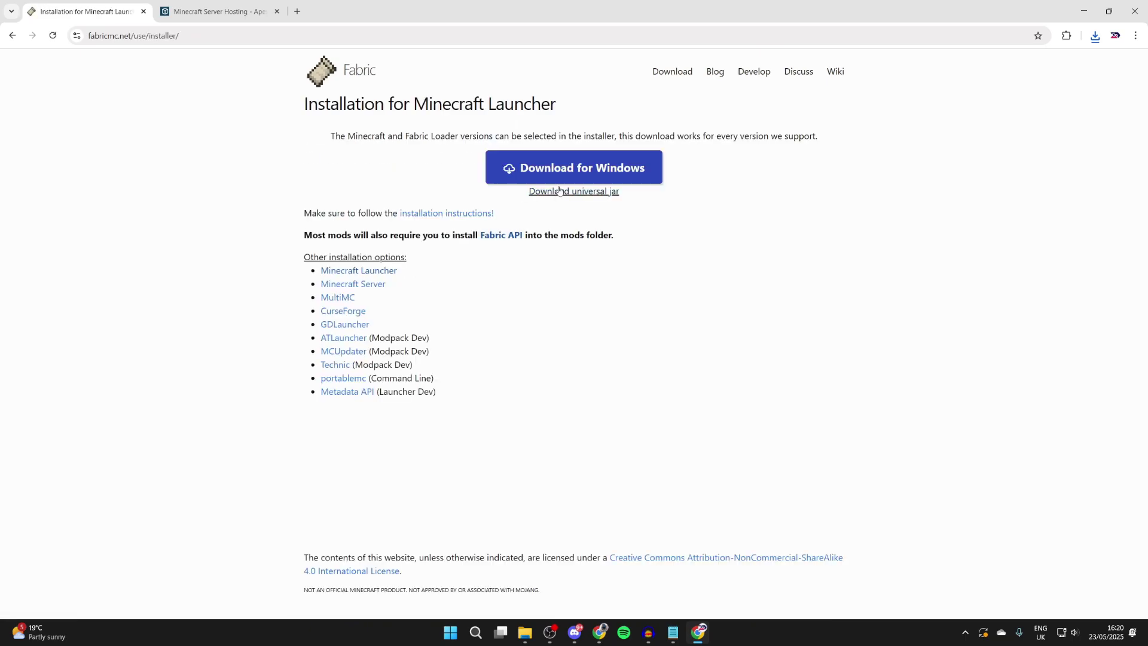
left_click(571, 173)
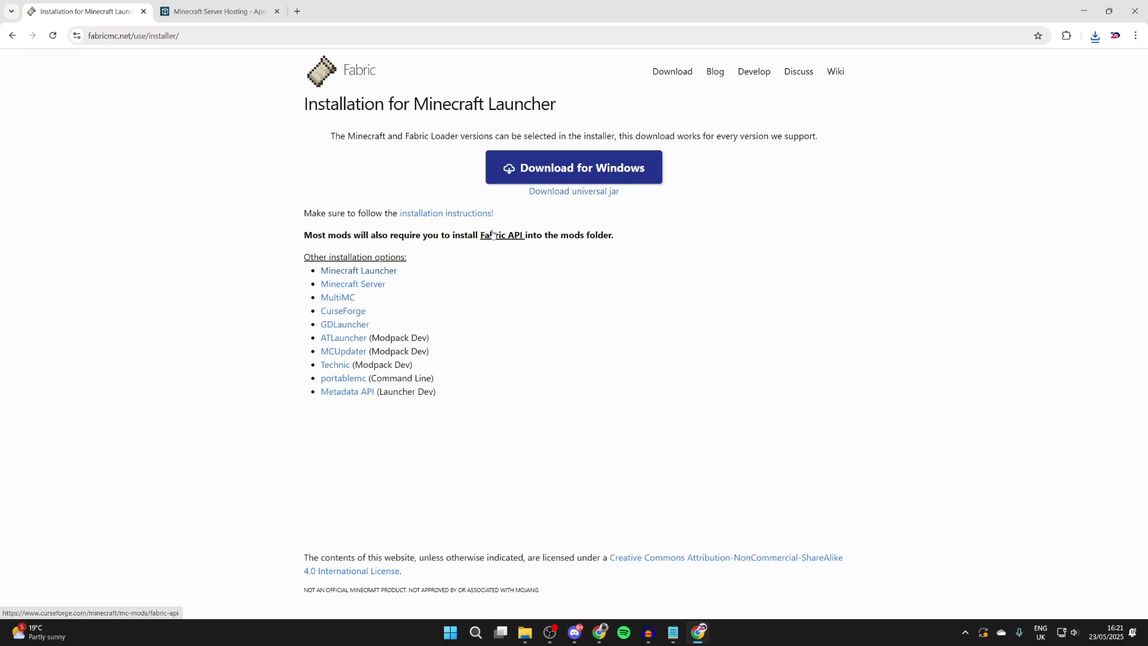
Open the Fabric API files on CurseForge and download the release Fabric API 0.124.2+1.21.5
left_click(492, 235)
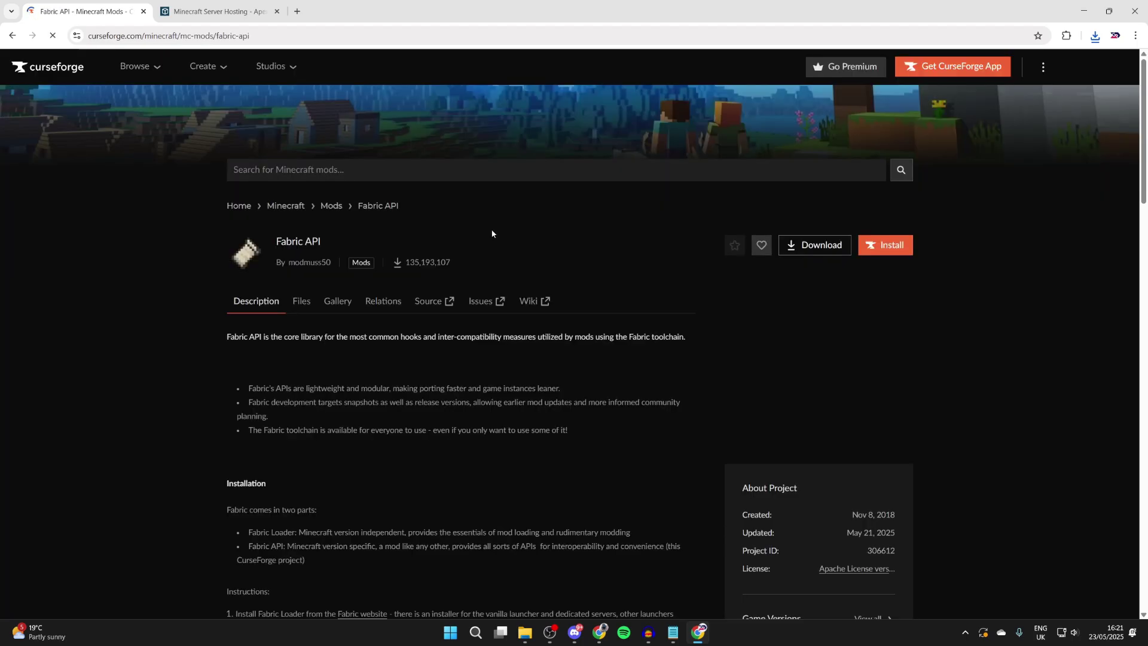
left_click(302, 305)
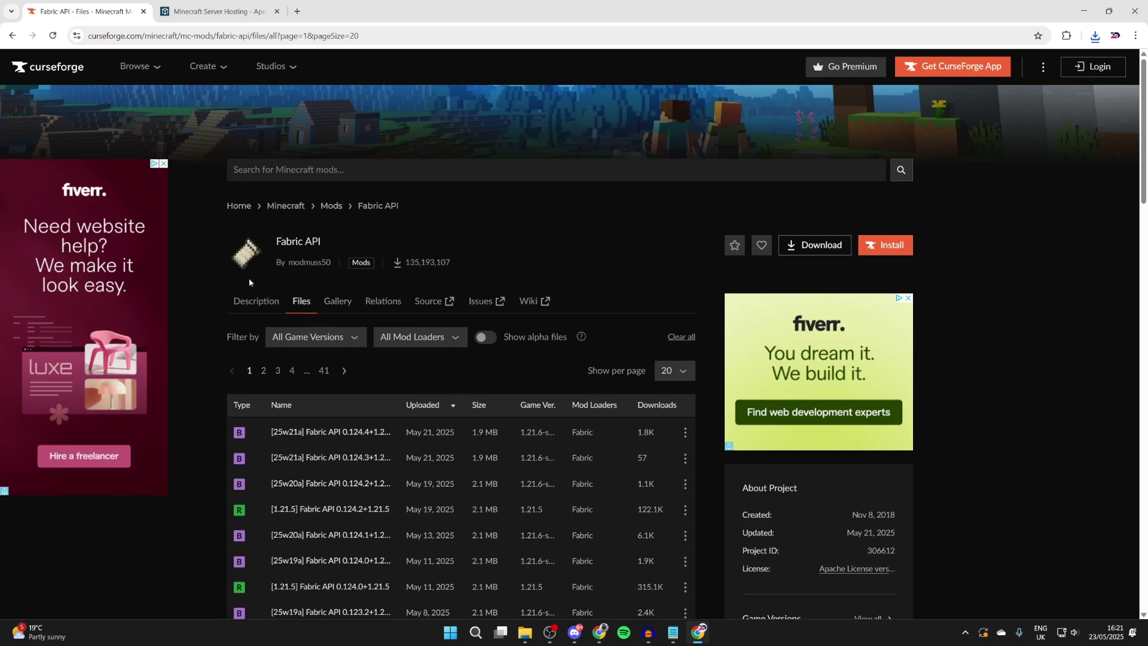
scroll(333, 377, "down", 2)
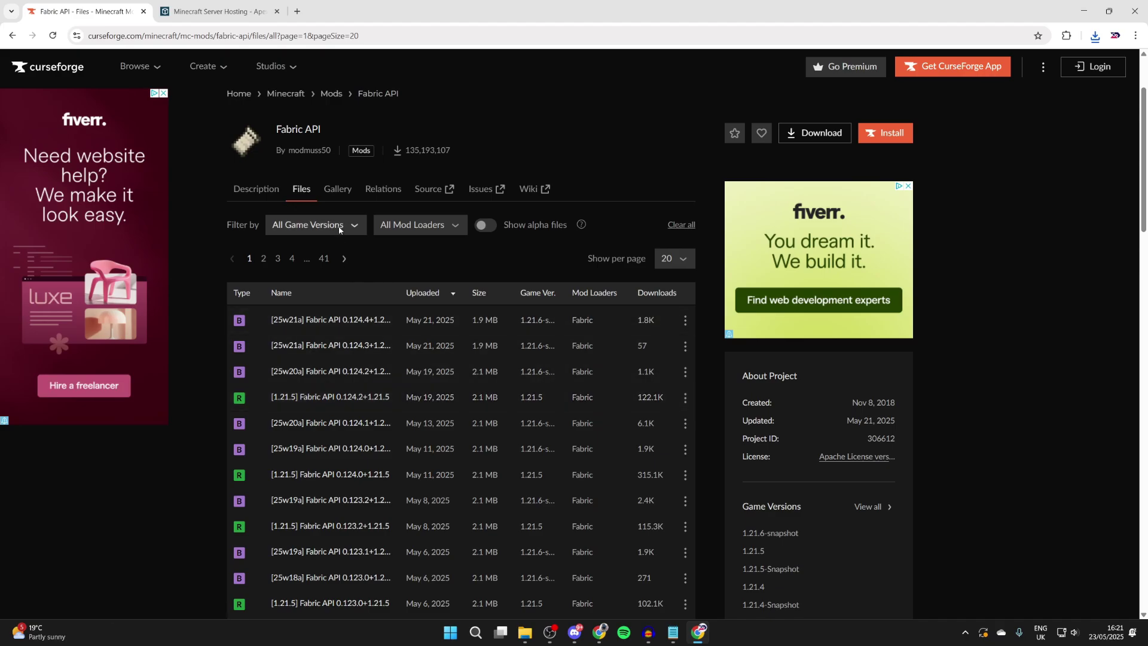
left_click(684, 398)
left_click(726, 450)
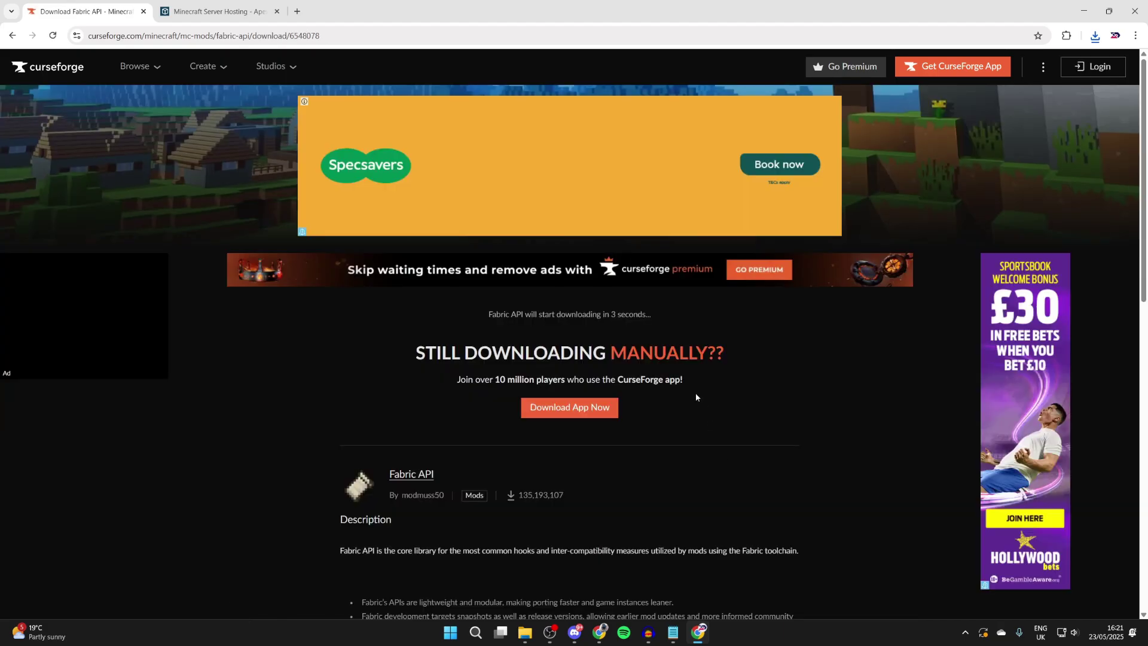
Look over the server hosting features on the already open Apex Hosting page
left_click(212, 3)
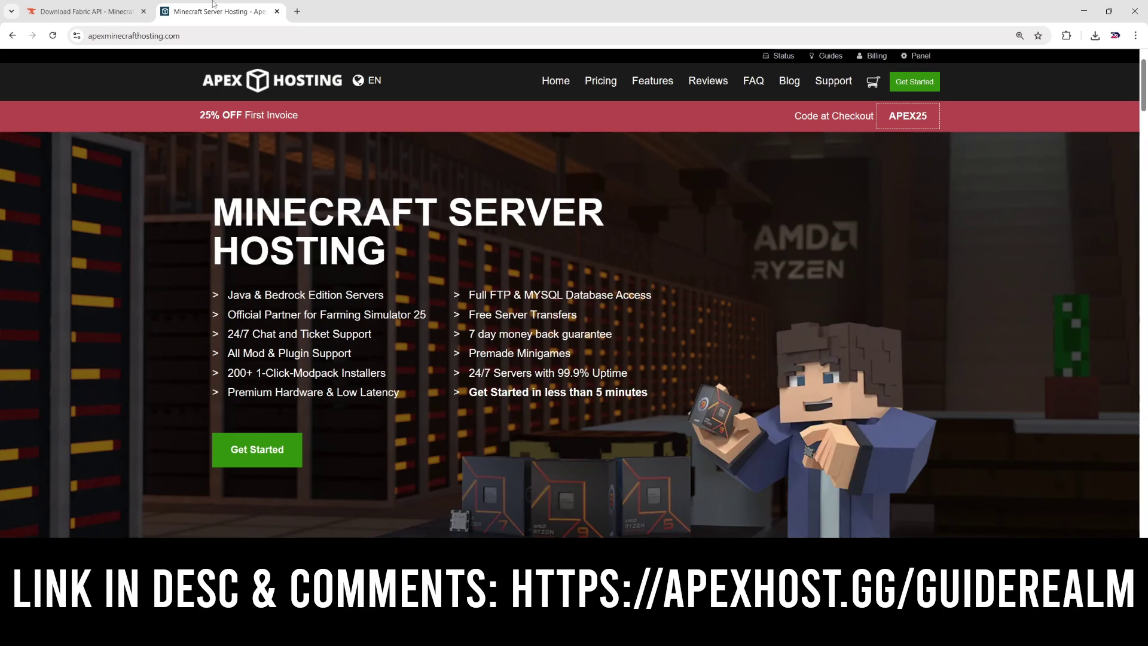
scroll(276, 119, "down", 8)
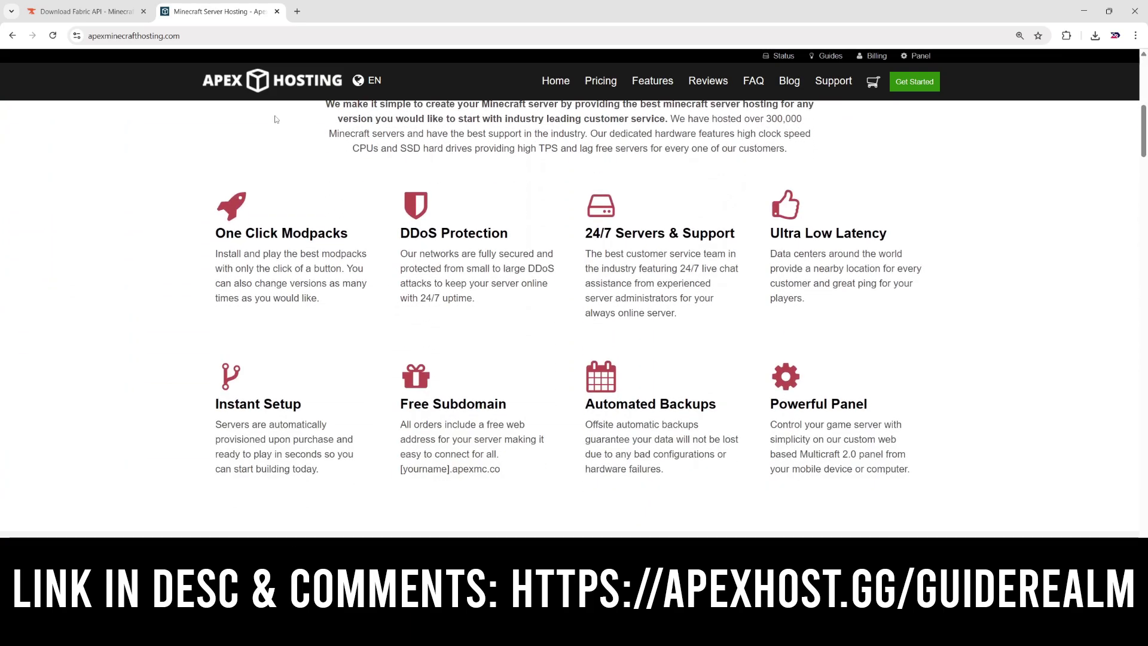
scroll(327, 204, "up", 1)
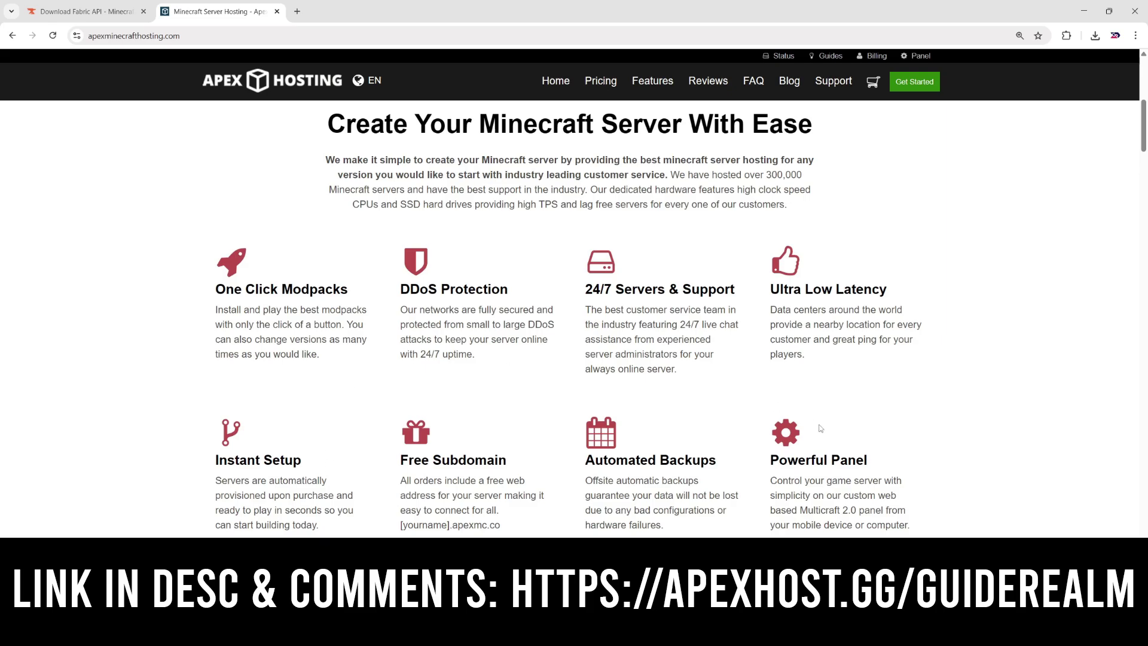
scroll(639, 465, "up", 8)
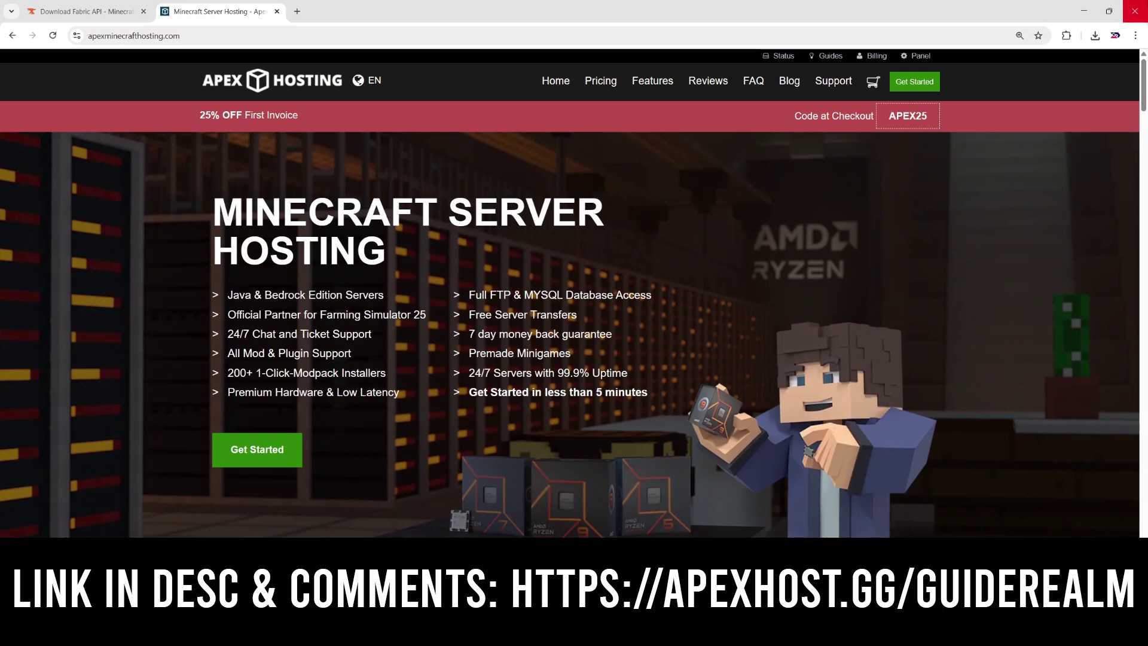
Minimise the browser, open the Downloads folder in File Explorer and run fabric-installer-1.0.3.exe
left_click(1084, 11)
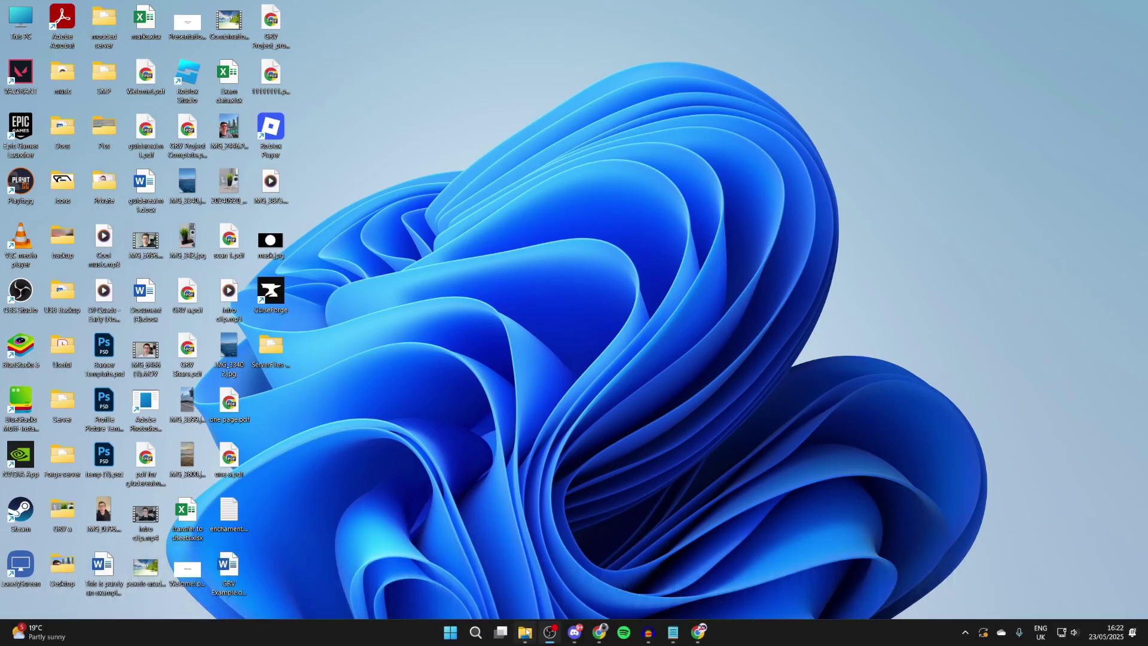
right_click(525, 632)
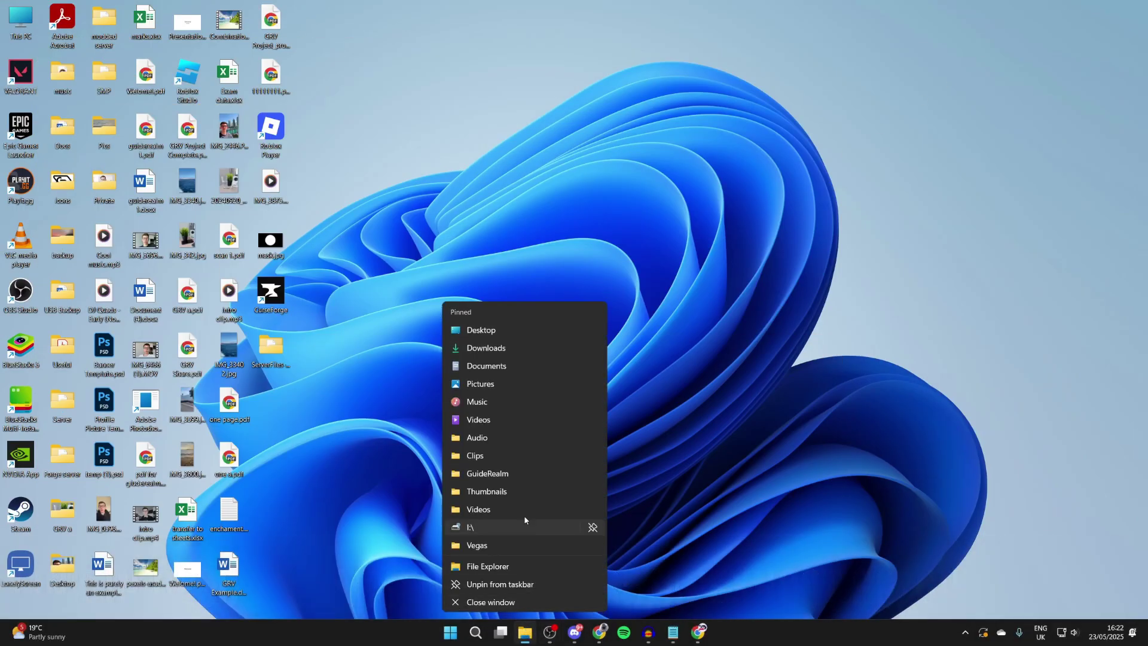
left_click(508, 348)
left_click_drag(517, 161, 638, 169)
left_click(518, 283)
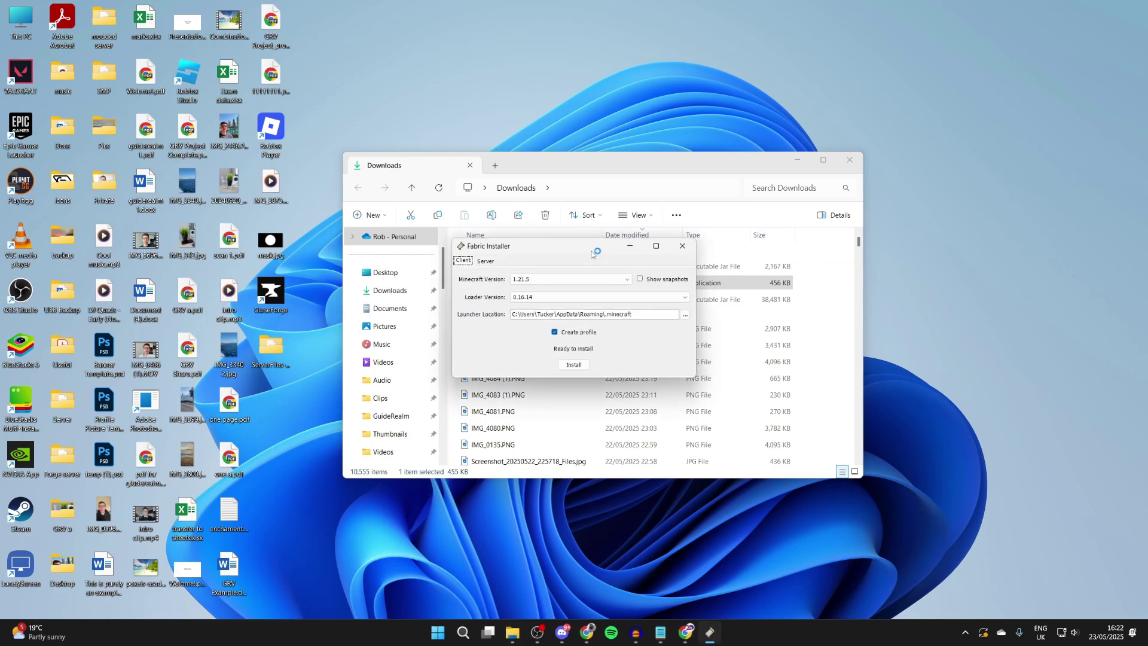
Install the Fabric client for Minecraft 1.21.5 with loader version 0.16.14, then close the installer
left_click_drag(592, 254, 584, 352)
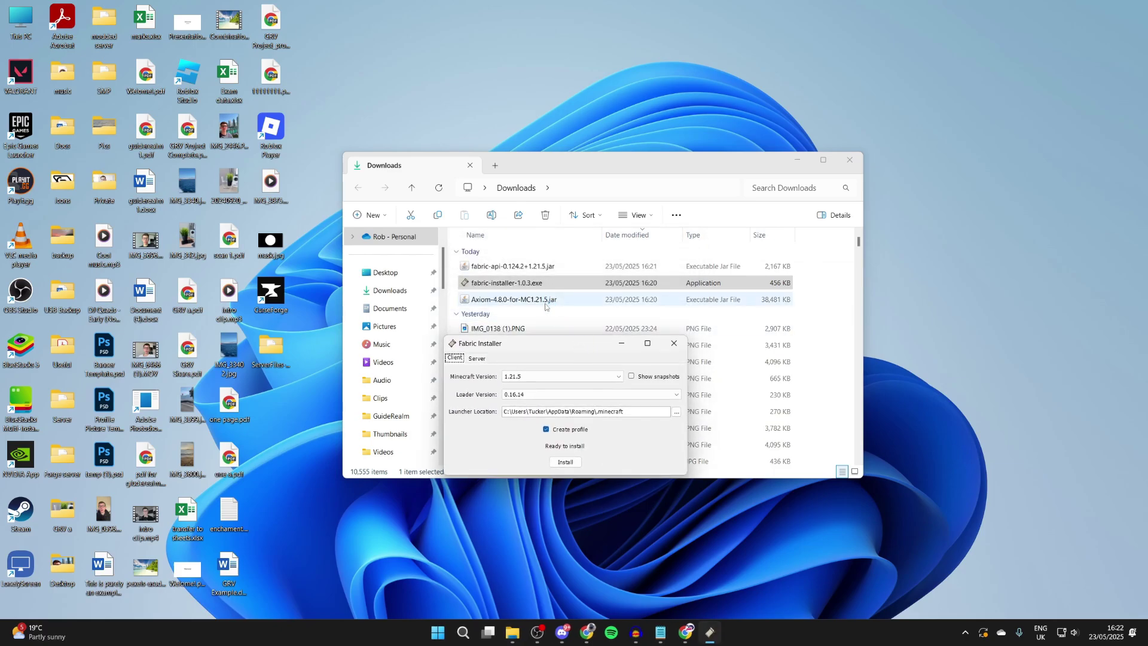
left_click_drag(543, 344, 583, 257)
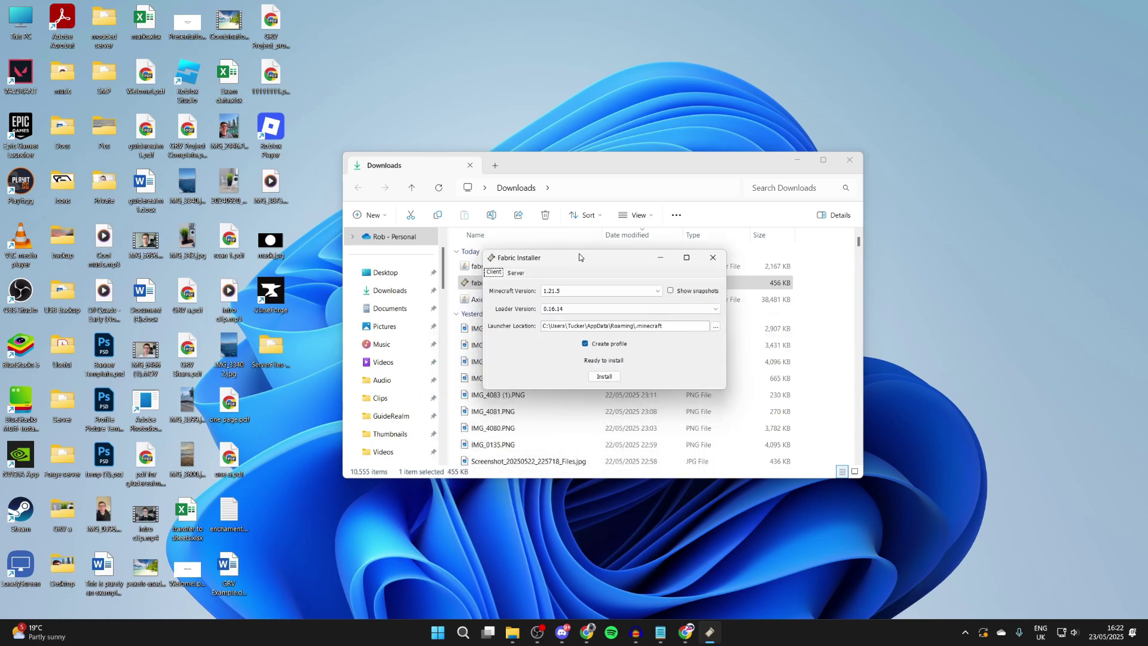
left_click(563, 291)
left_click(563, 300)
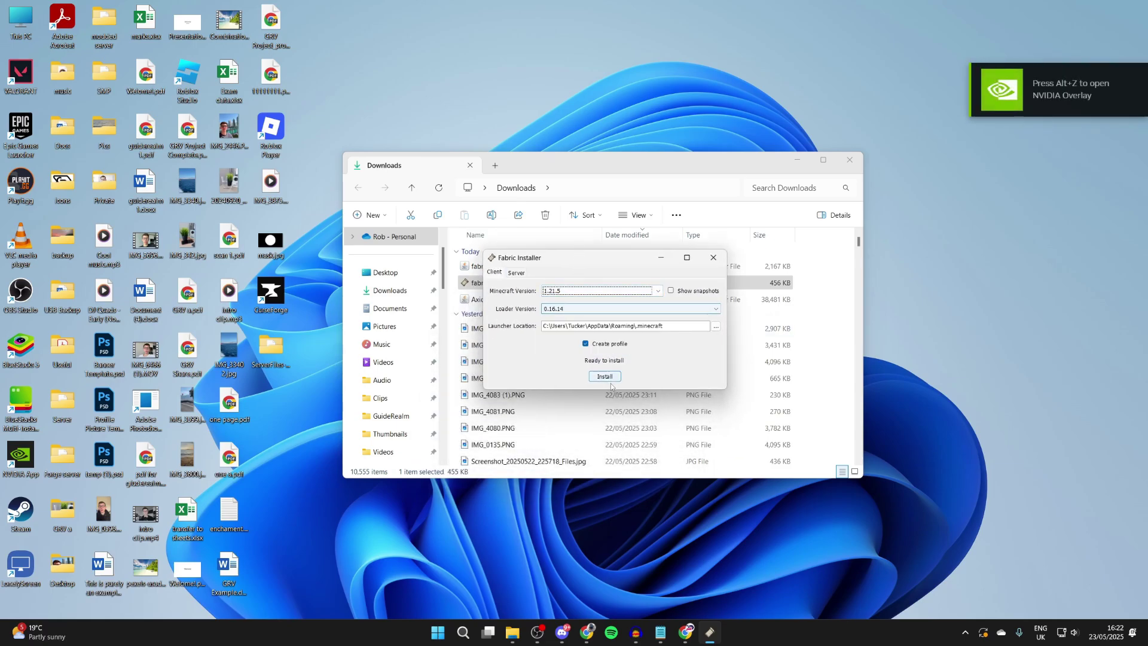
left_click(605, 377)
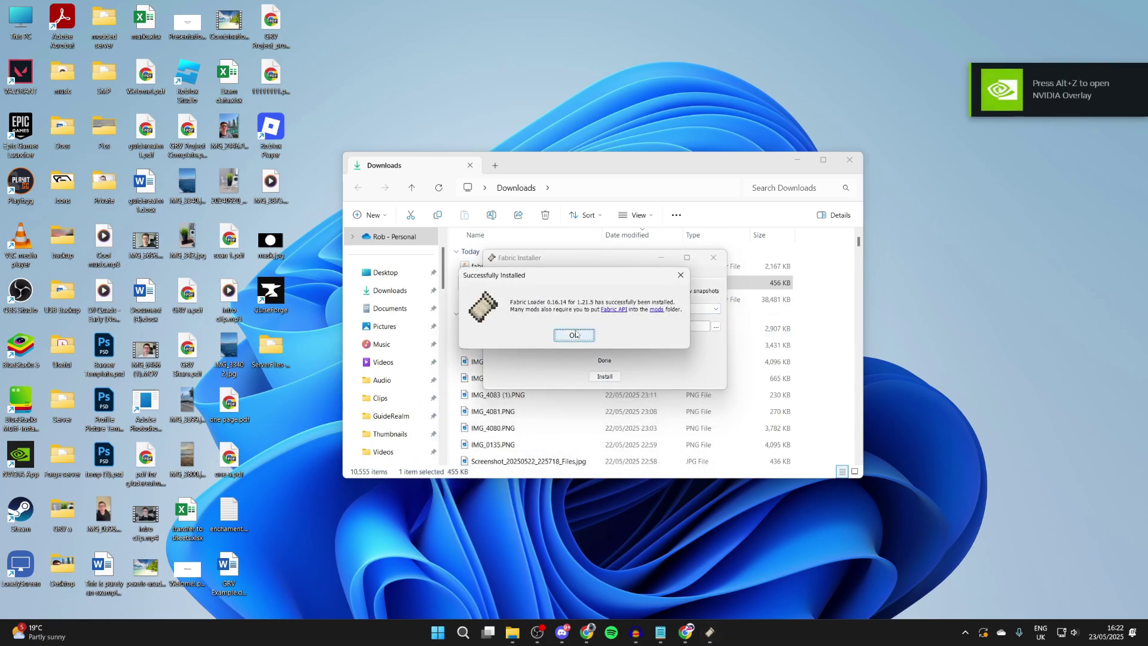
left_click(574, 336)
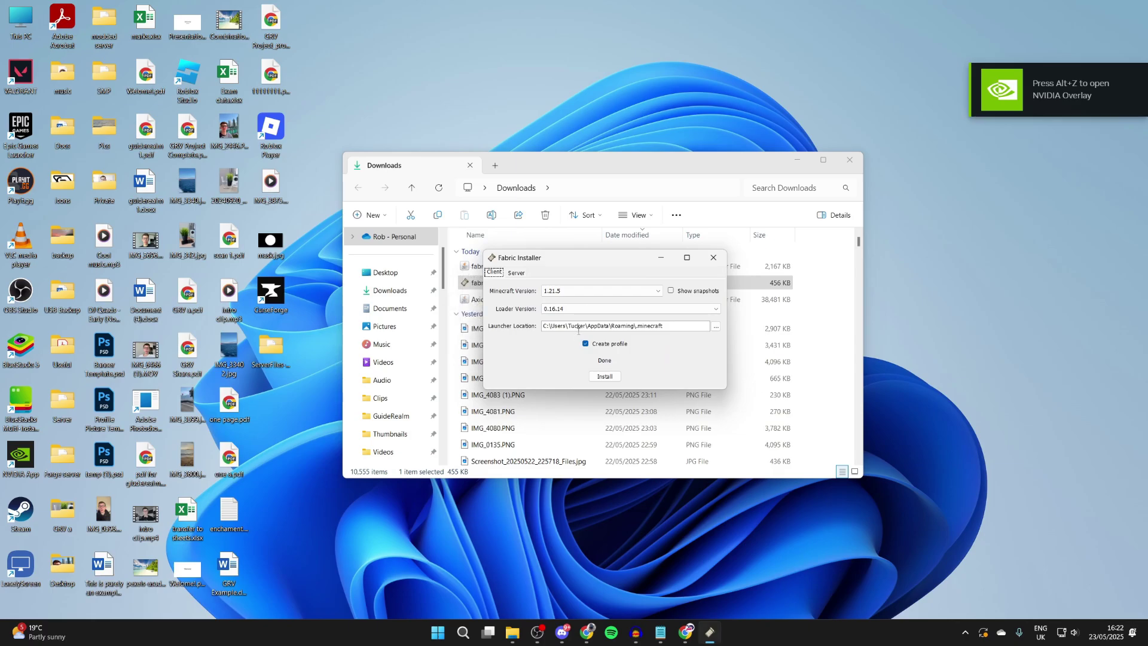
left_click(714, 258)
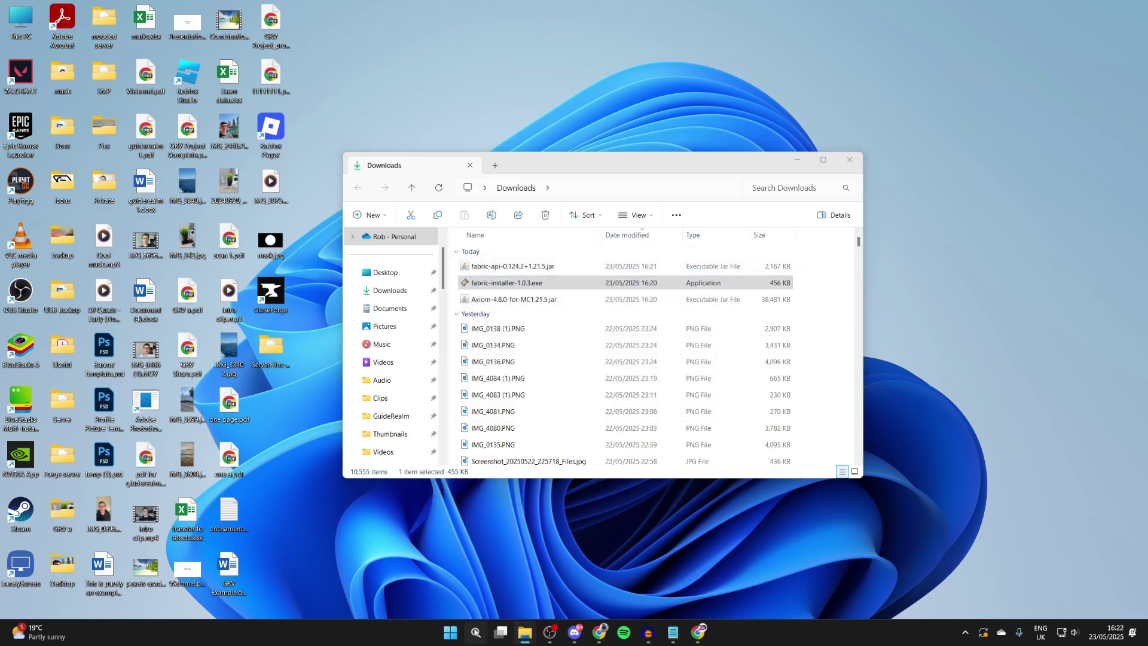
Search Windows for "min" and open the Minecraft Launcher
left_click(470, 632)
type("min")
key("Down")
key("Return")
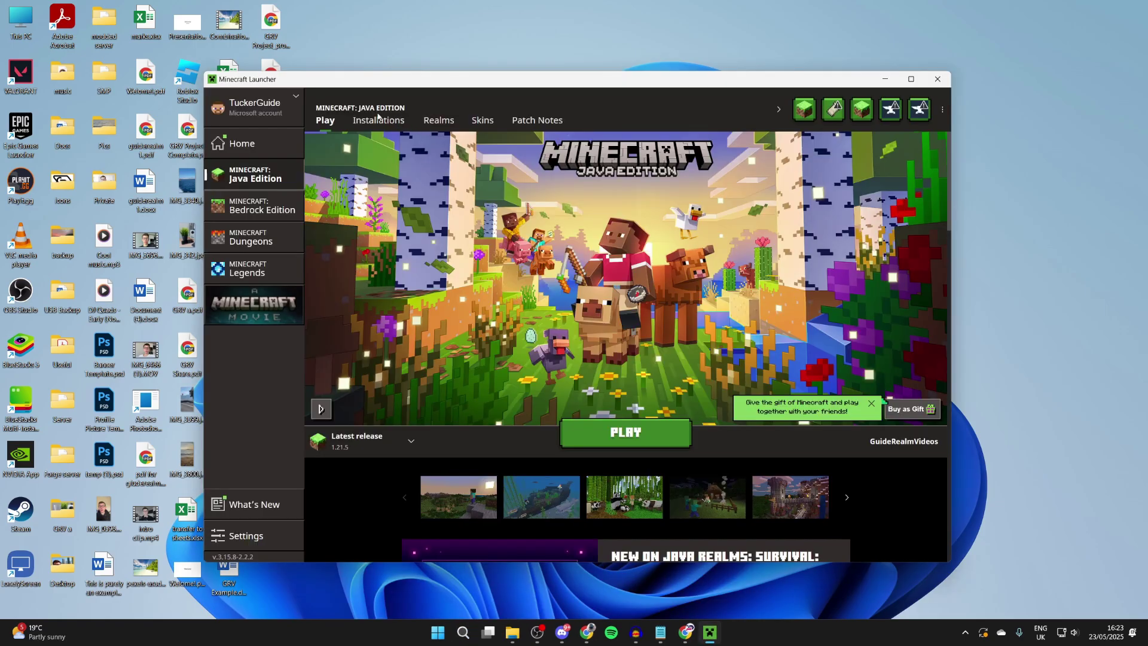
Find the fabric-loader-1.21.5 installation among the Java Edition installations and open its game folder
left_click(378, 119)
scroll(440, 259, "down", 5)
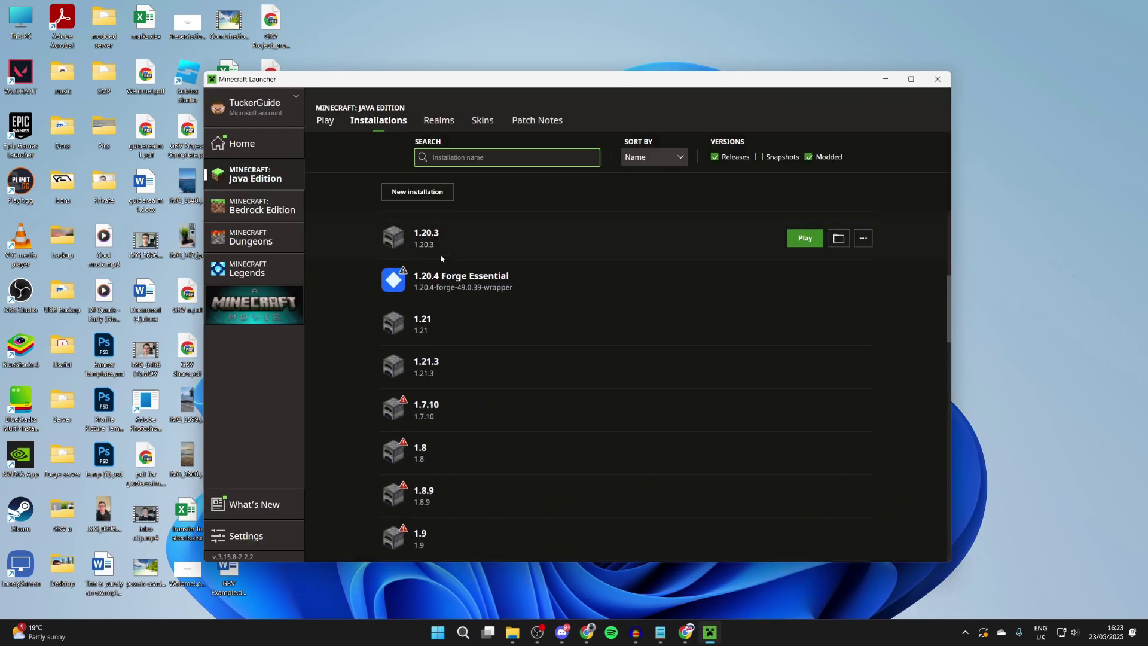
scroll(440, 255, "down", 15)
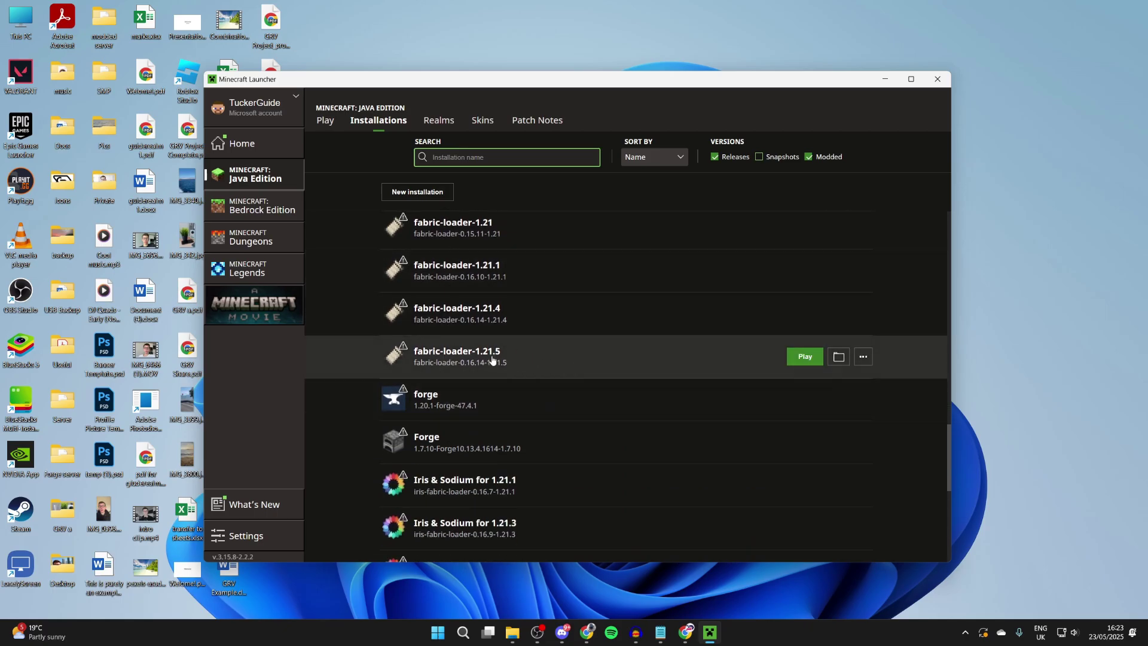
left_click(848, 358)
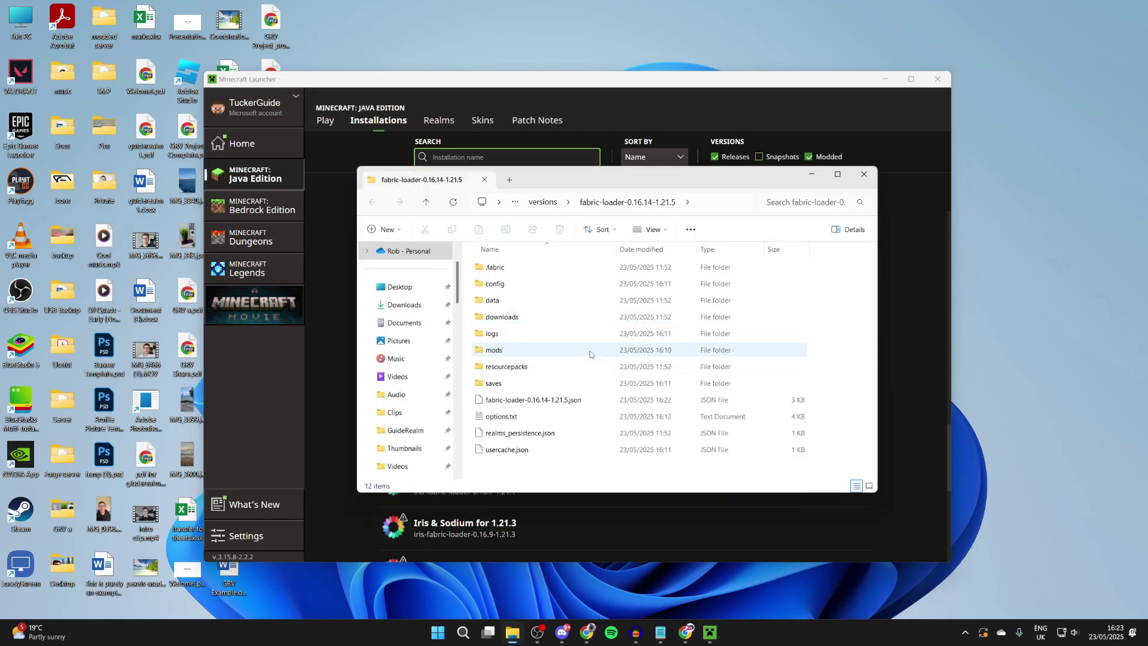
Open the mods folder and delete the fabric-api, framework-fabric and refurbished_furniture-fabric jar files in it
double_click(515, 350)
left_click_drag(540, 346, 530, 241)
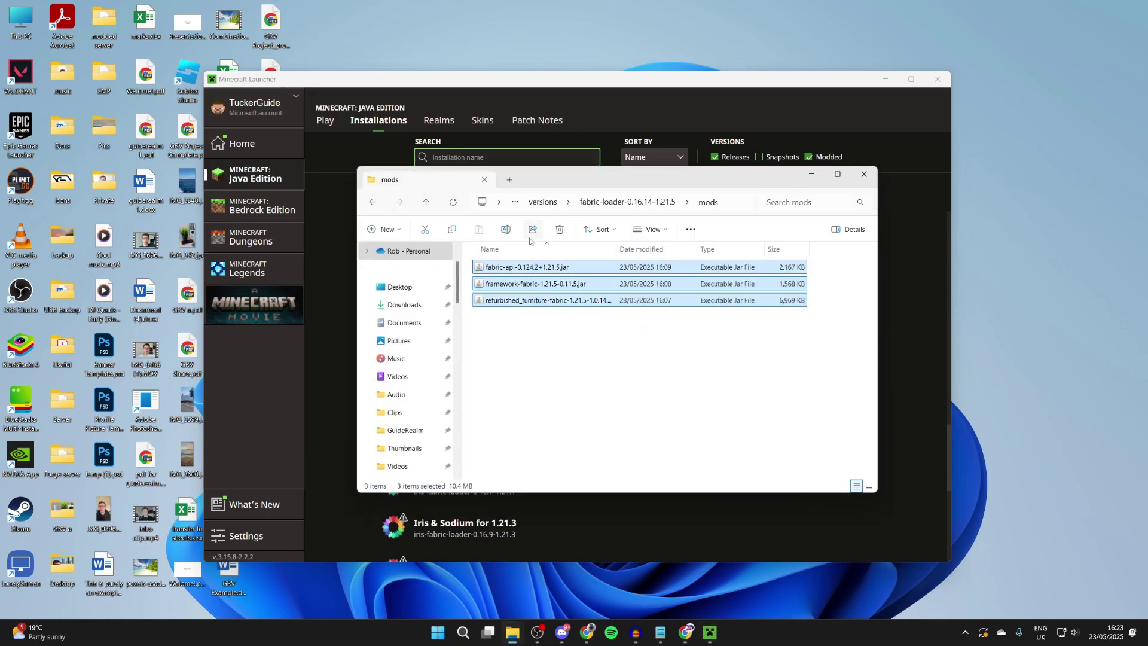
key("Delete")
Move Axiom-4.8.0-for-MC1.21.5.jar and fabric-api-0.124.2+1.21.5.jar from Downloads into the mods folder
left_click_drag(571, 185, 534, 173)
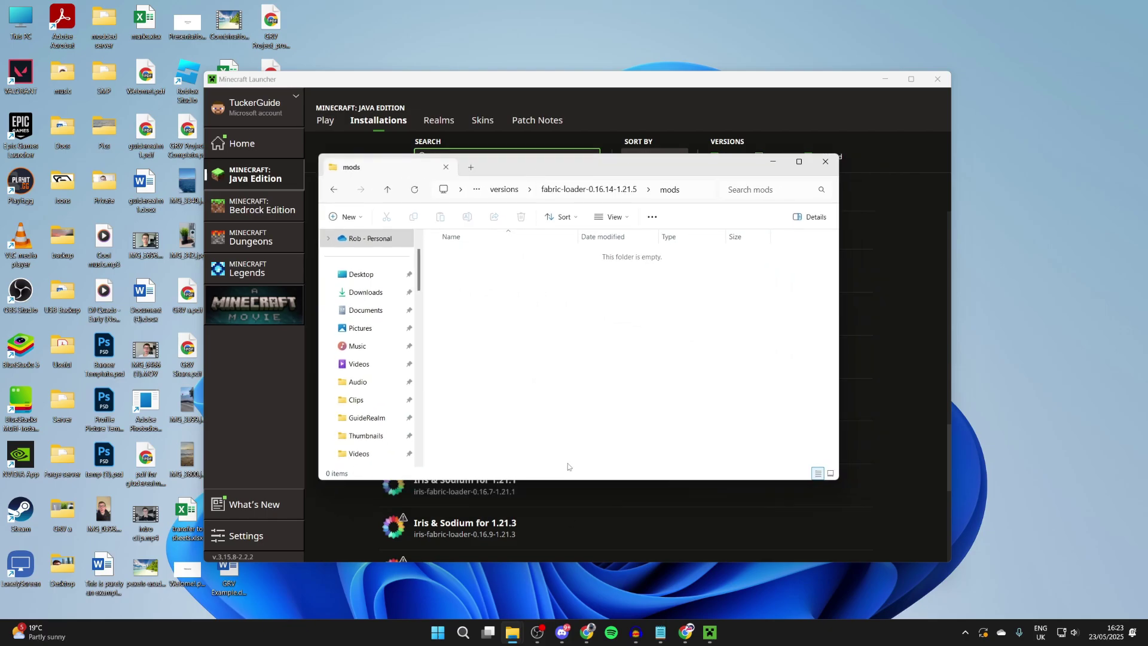
mouse_move(513, 633)
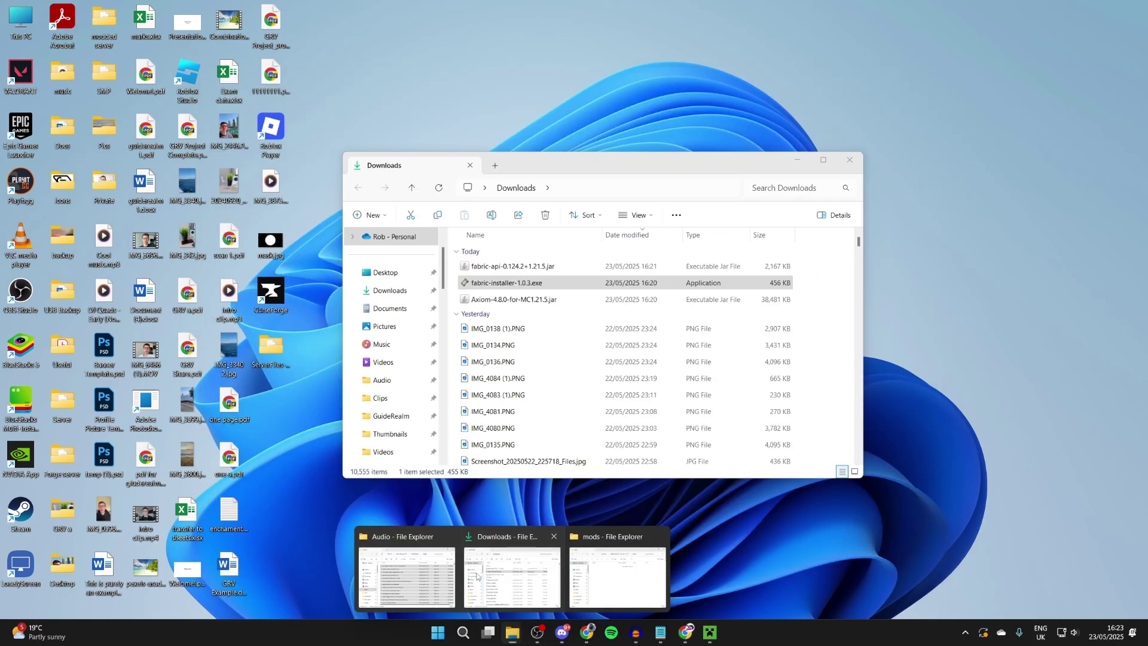
left_click(477, 576)
left_click_drag(568, 169, 789, 180)
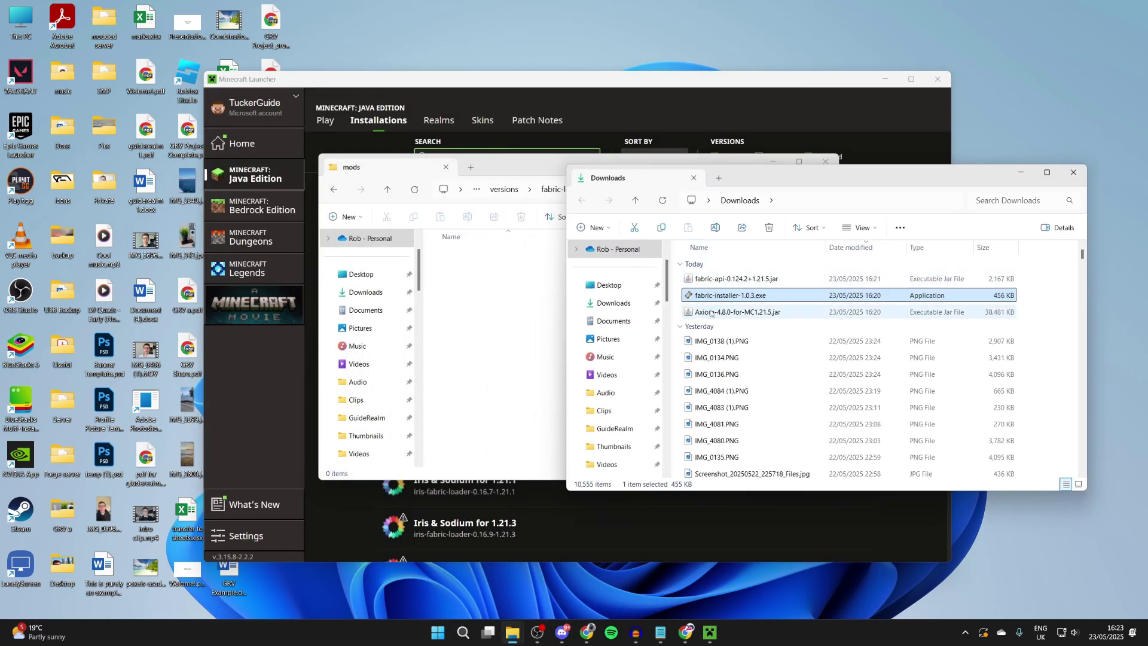
left_click_drag(715, 312, 462, 317)
left_click_drag(861, 279, 598, 311)
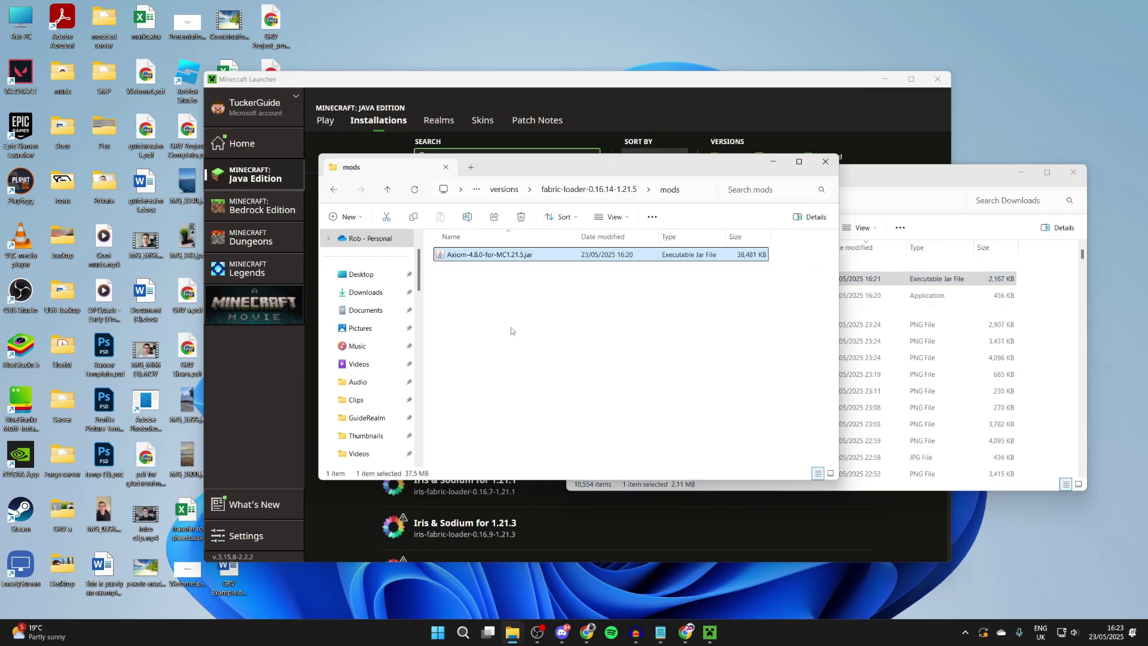
Close the mods and Downloads windows and launch the game with the fabric-loader-1.21.5 installation
left_click(825, 162)
left_click(1073, 172)
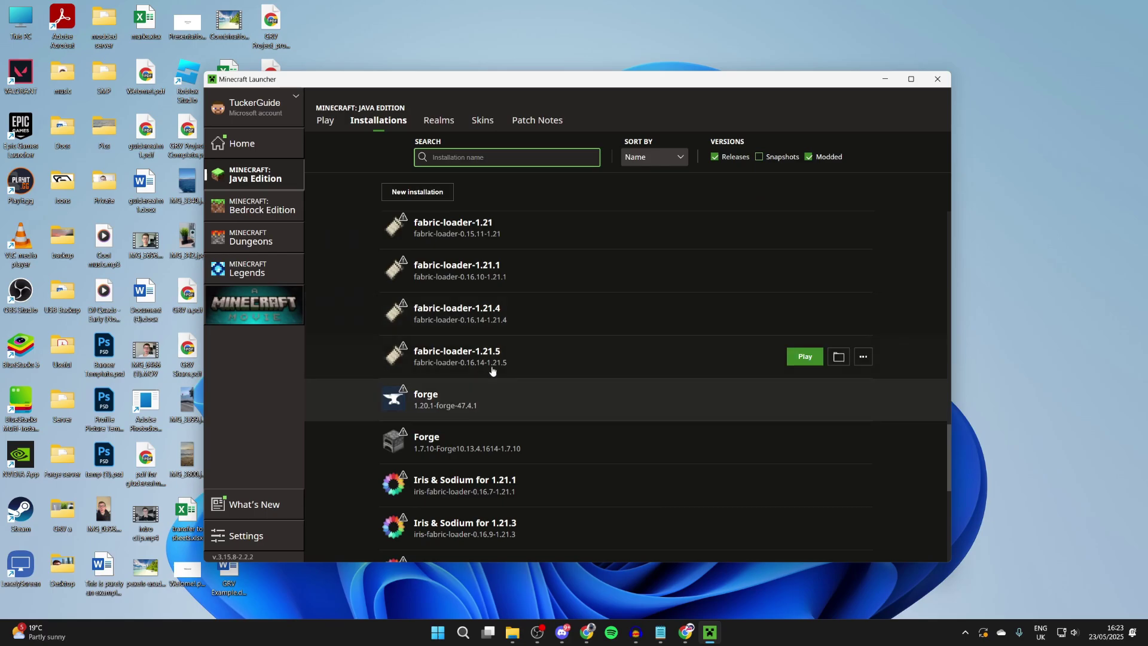
left_click(813, 356)
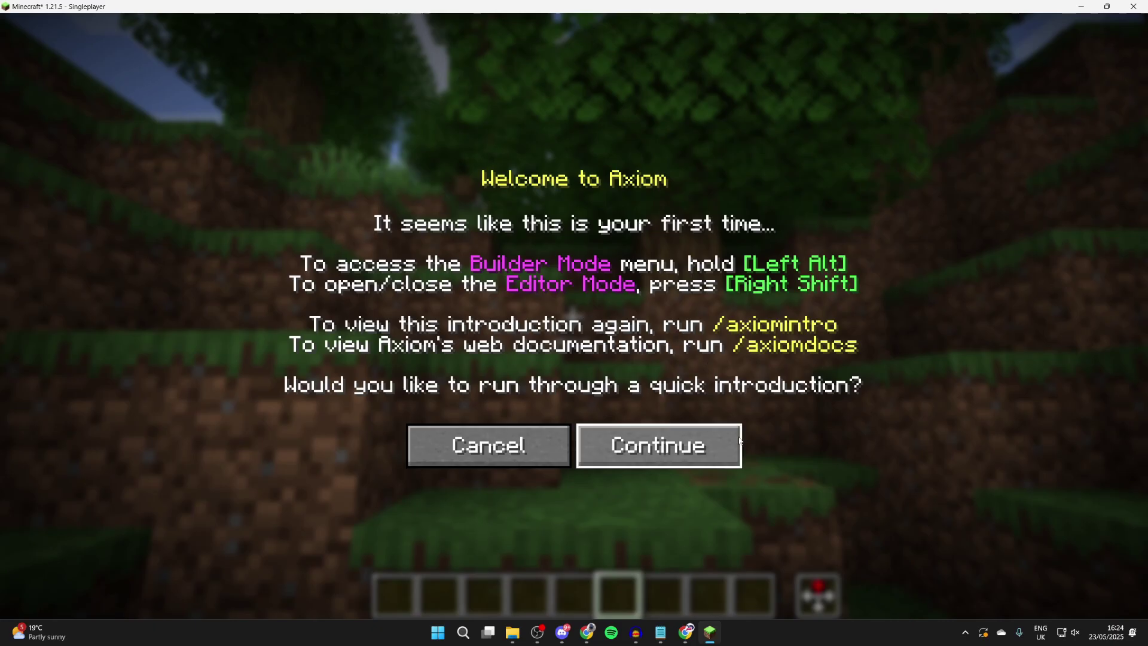
Go through the Axiom welcome introduction in the singleplayer world and enter Editor Mode
left_click(714, 440)
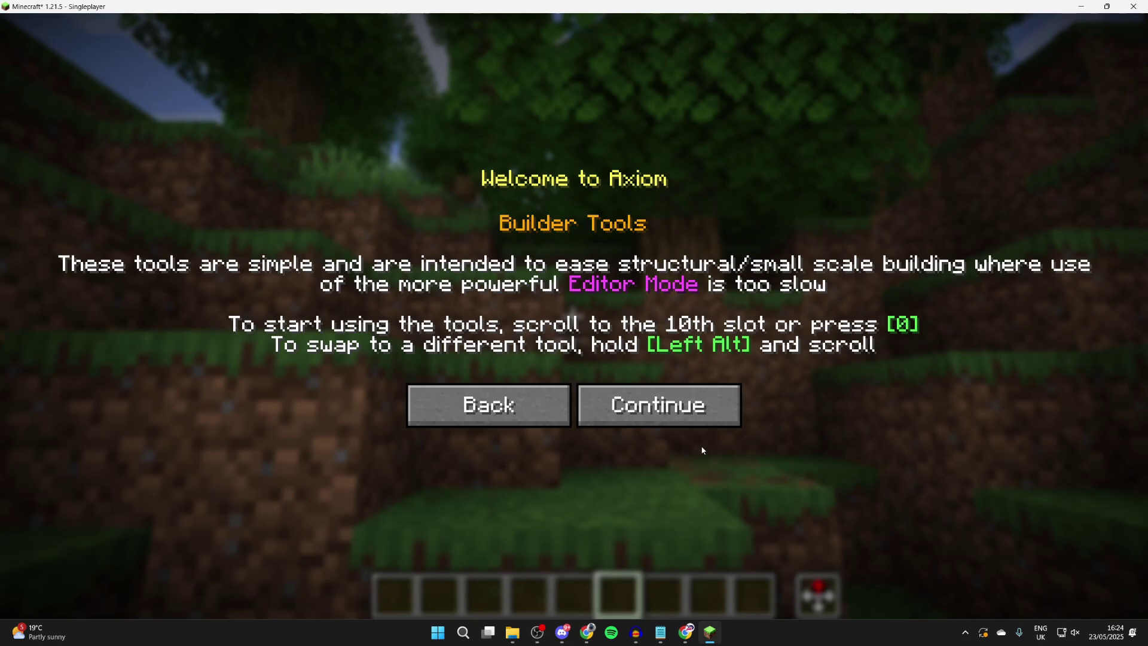
left_click(694, 407)
left_click(694, 444)
key("Tab")
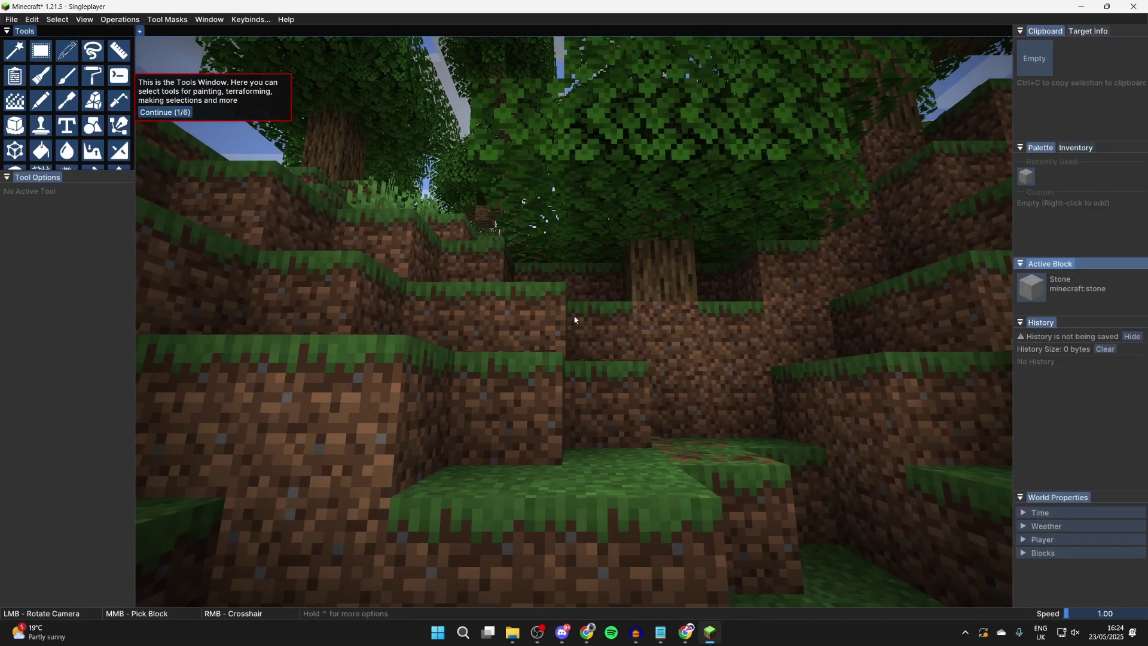
Activate the Freehand Select tool for the terrain along the wooded lake shore
right_click(564, 311)
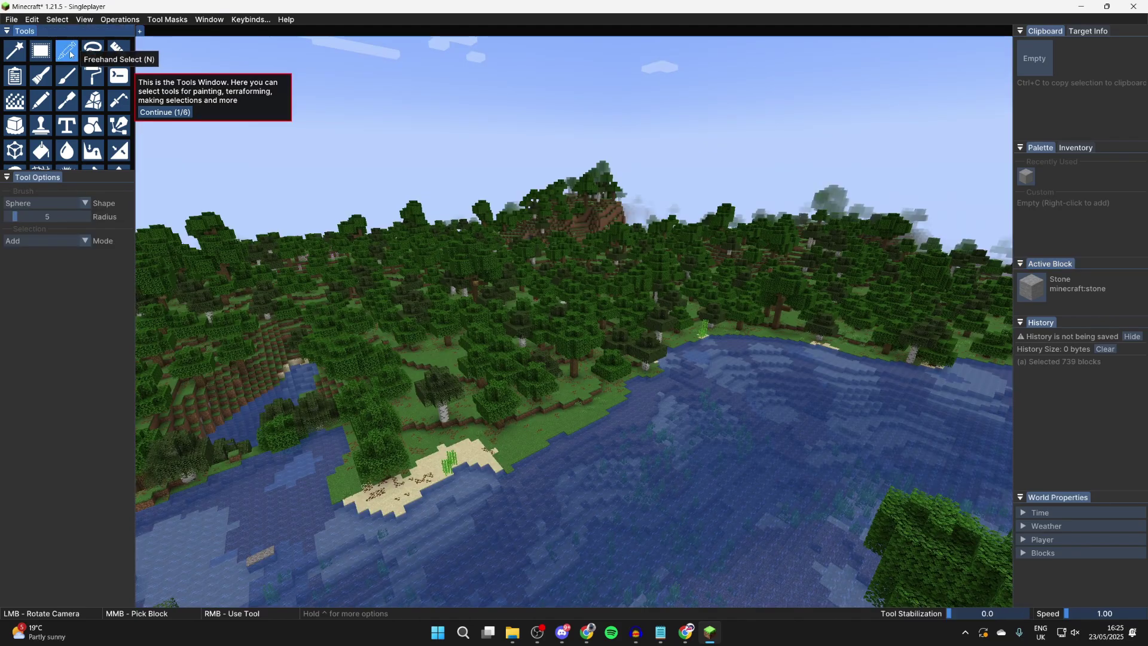
left_click(66, 51)
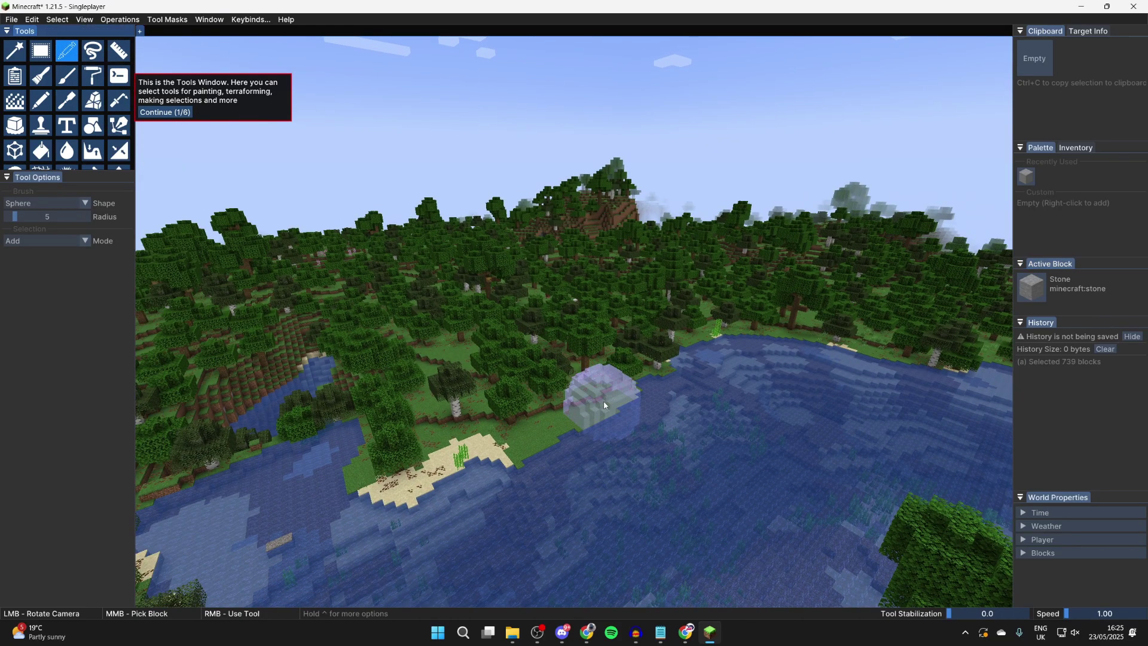